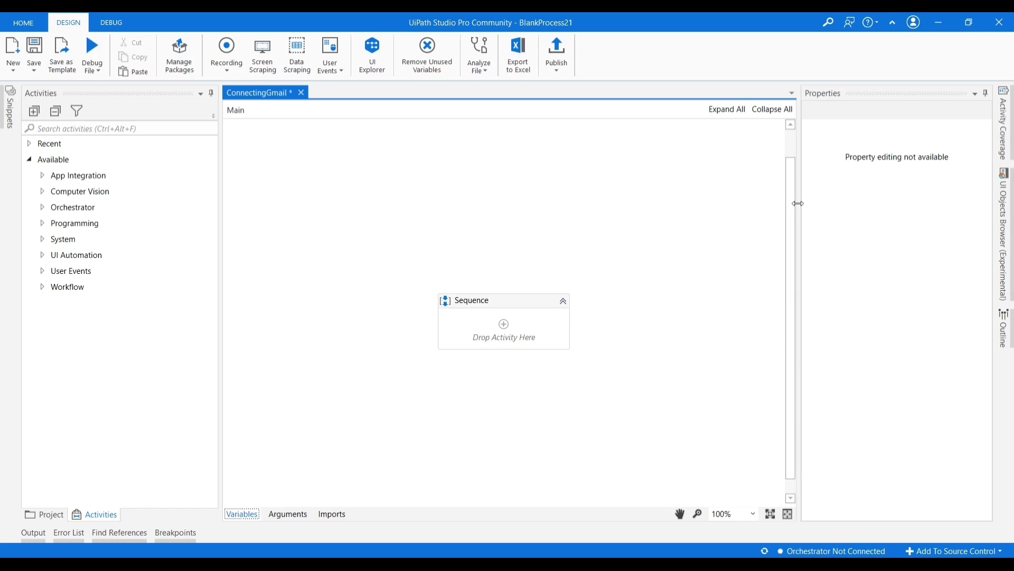
Check in Manage Packages that UiPath.Mail.Activities 1.9.0-preview is installed, then cancel without changes.
{"action": "left_click", "coordinate": [51, 515]}
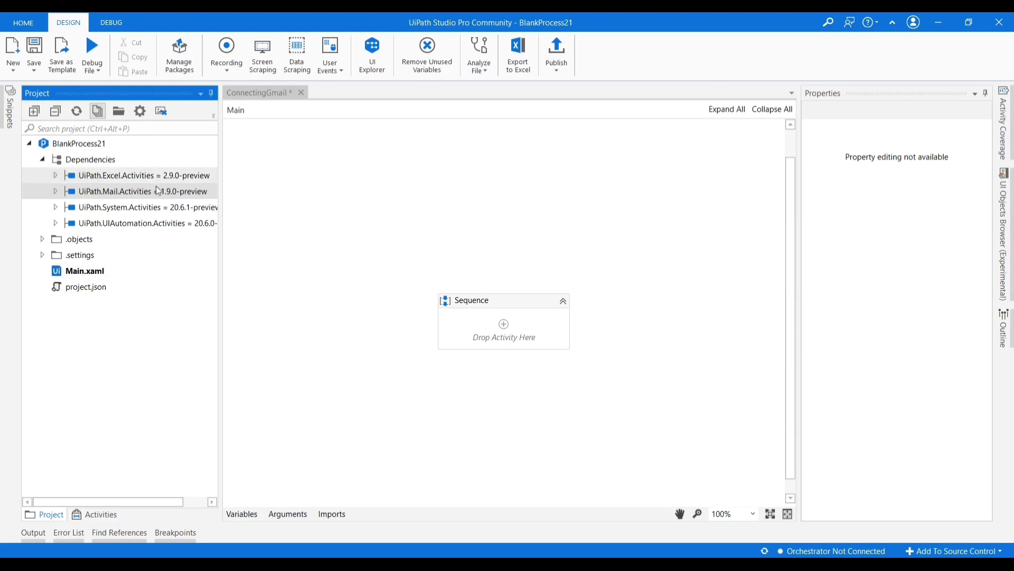
{"action": "left_click", "coordinate": [101, 162]}
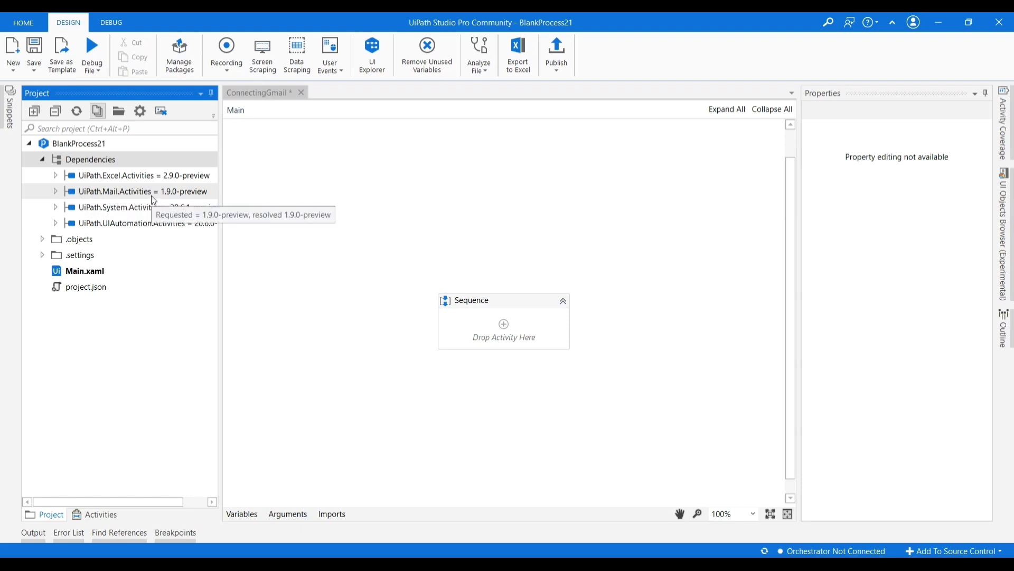
{"action": "left_click", "coordinate": [186, 67]}
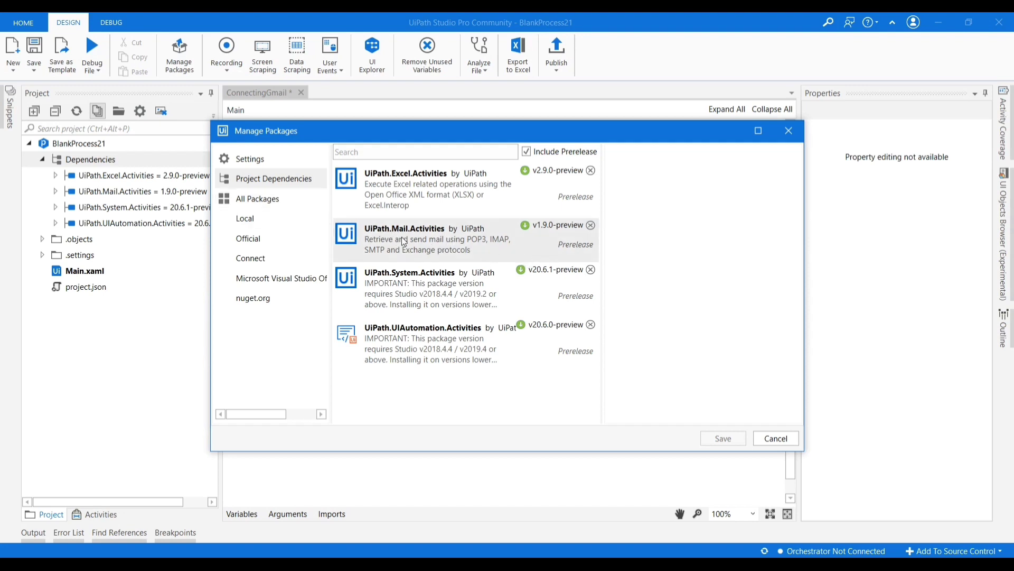
{"action": "left_click", "coordinate": [257, 205]}
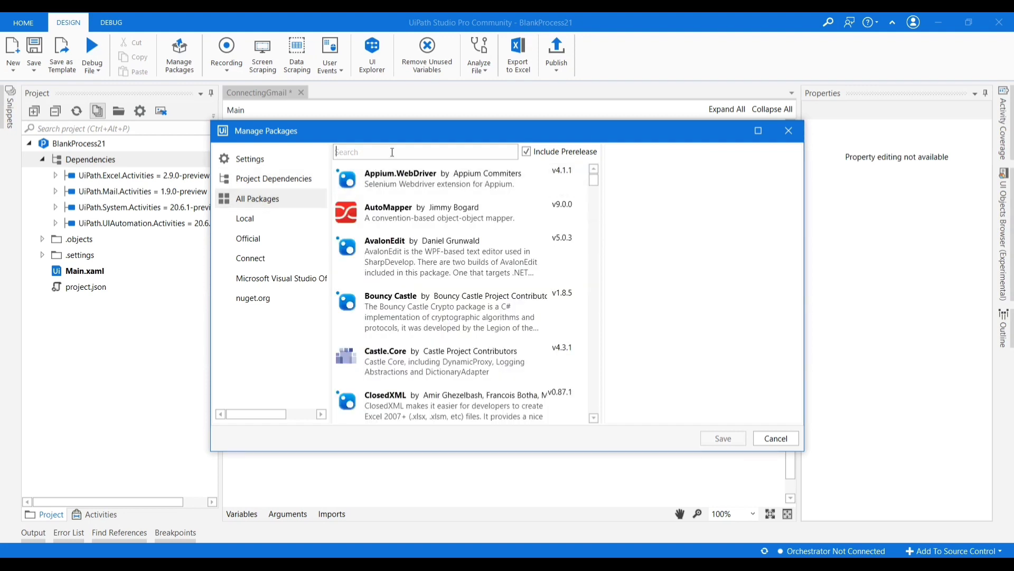
{"action": "type", "text": "uipath"}
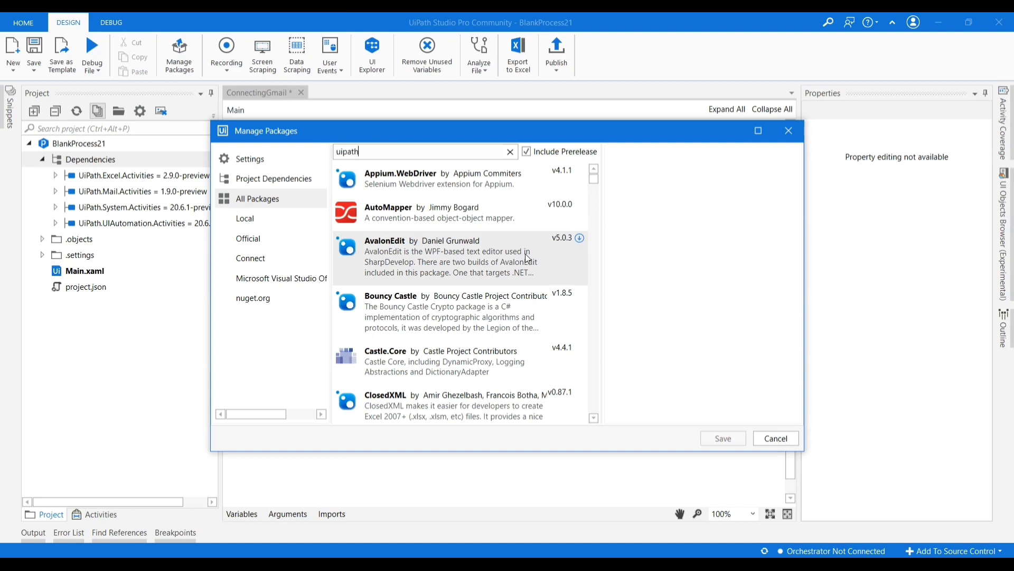
{"action": "type", "text": ".mail"}
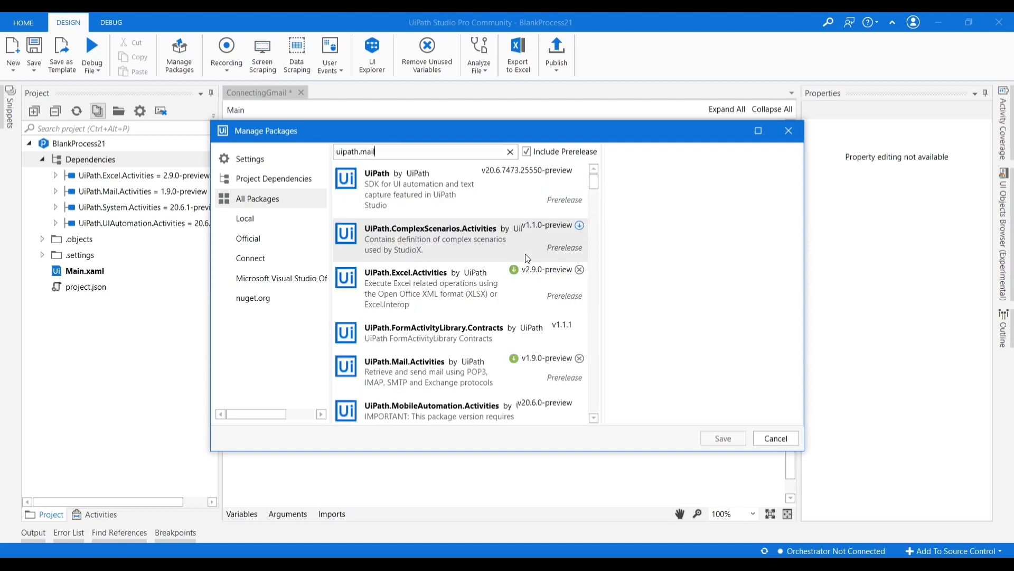
{"action": "type", "text": ".activ"}
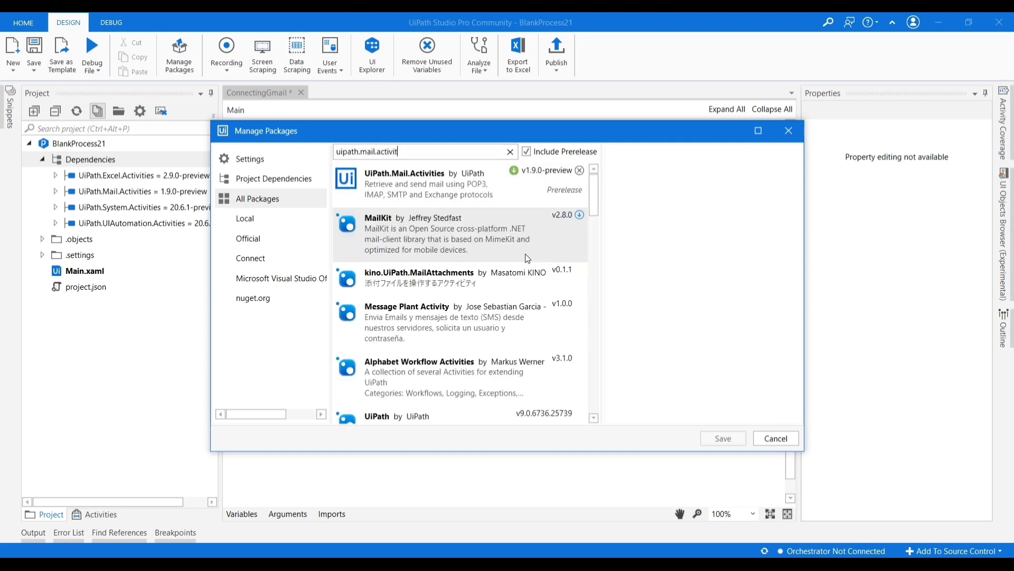
{"action": "type", "text": "it"}
{"action": "left_click", "coordinate": [427, 185]}
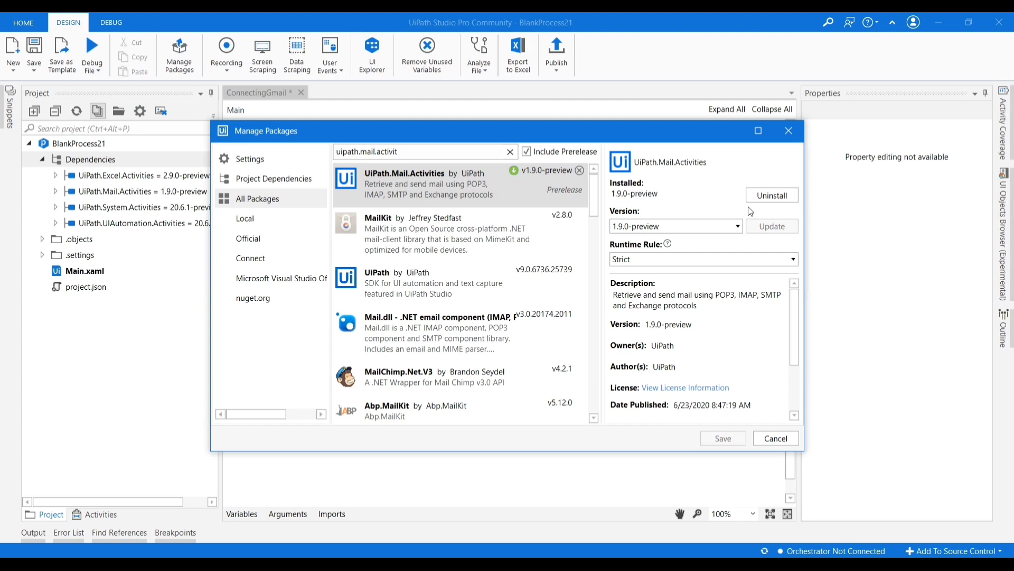
{"action": "left_click", "coordinate": [776, 439]}
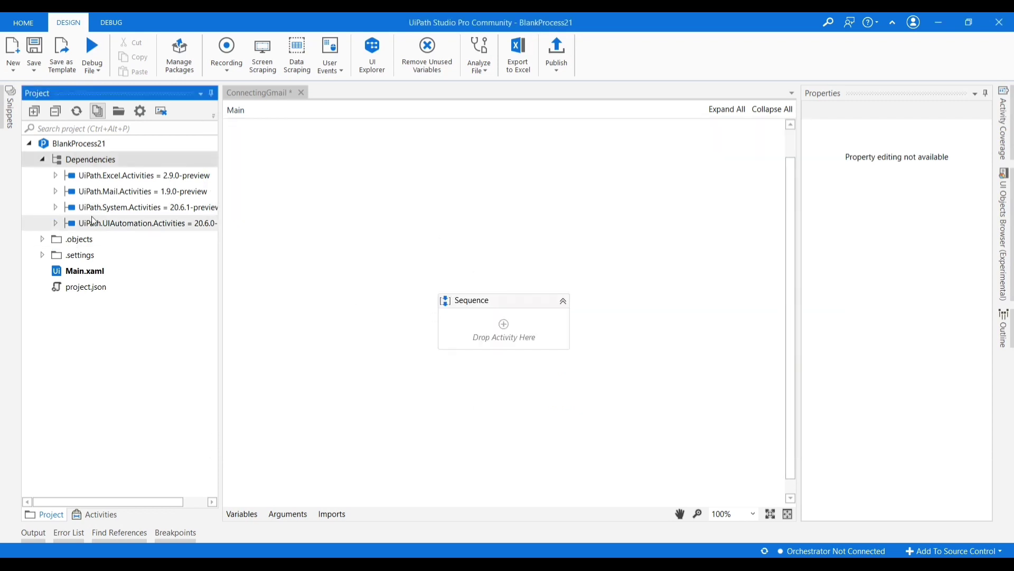
Search 'get' in Activities and drag Get IMAP Mail Messages into the Sequence.
{"action": "left_click", "coordinate": [99, 515]}
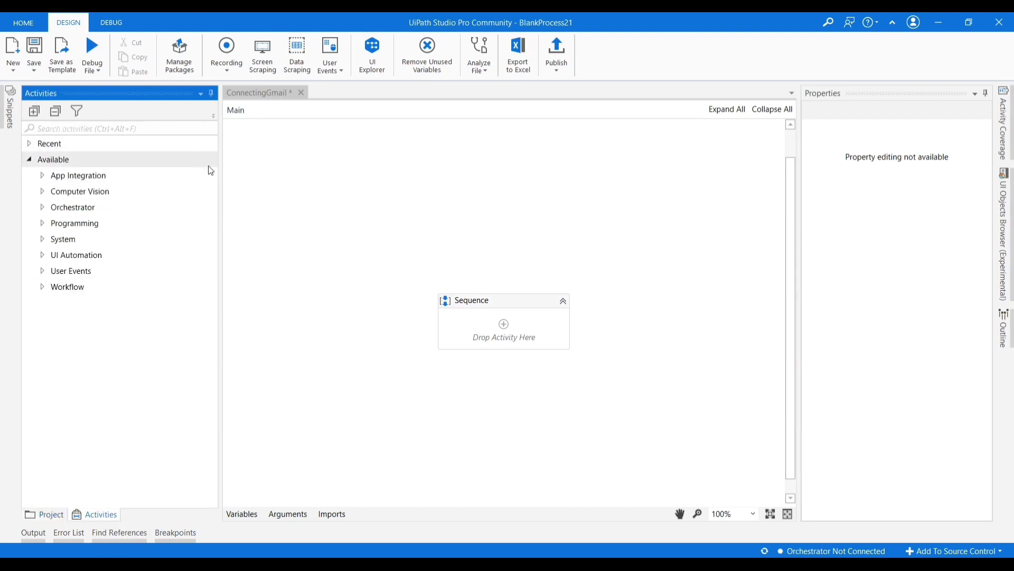
{"action": "type", "text": "get"}
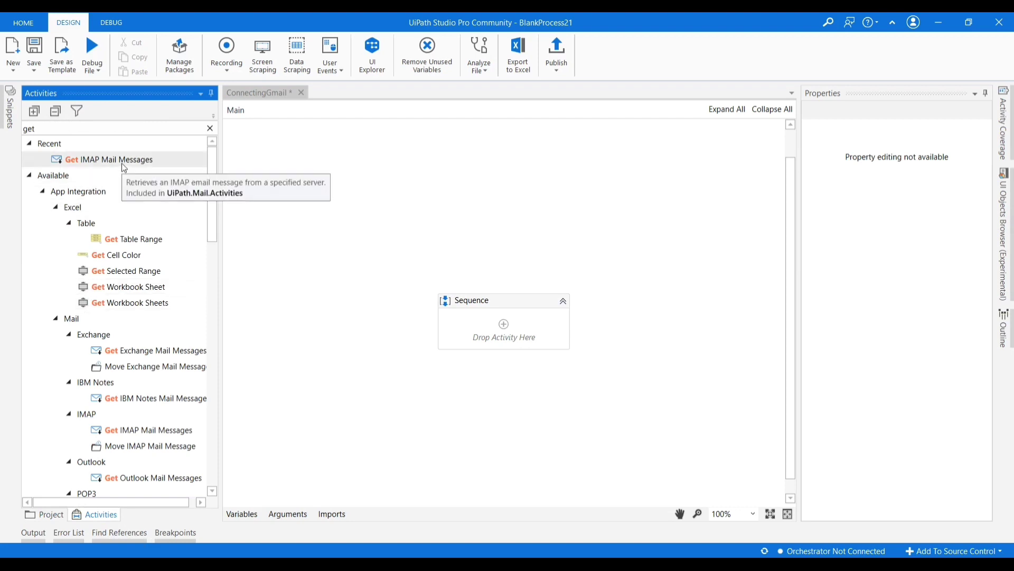
{"action": "left_click_drag", "start_coordinate": [121, 163], "coordinate": [516, 326]}
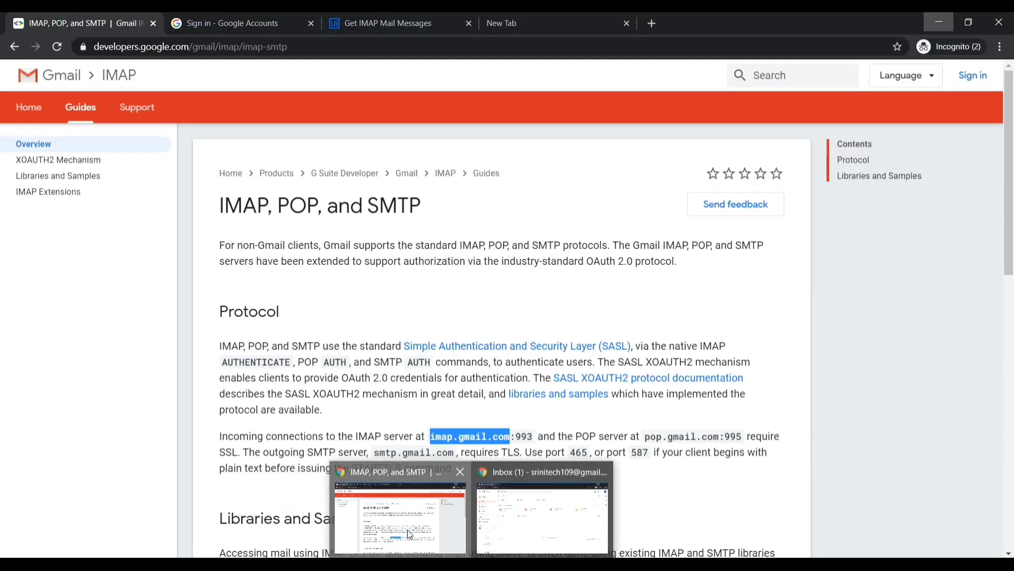
{"action": "left_click", "coordinate": [407, 529]}
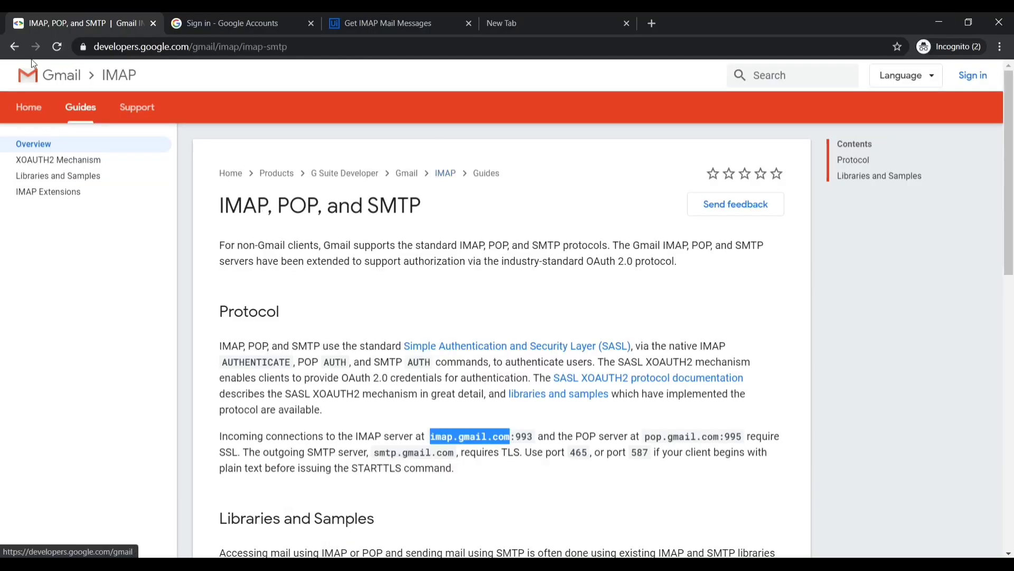
Search Google for 'imap settings for gmail' and open the IMAP, POP, and SMTP result.
{"action": "left_click", "coordinate": [15, 46]}
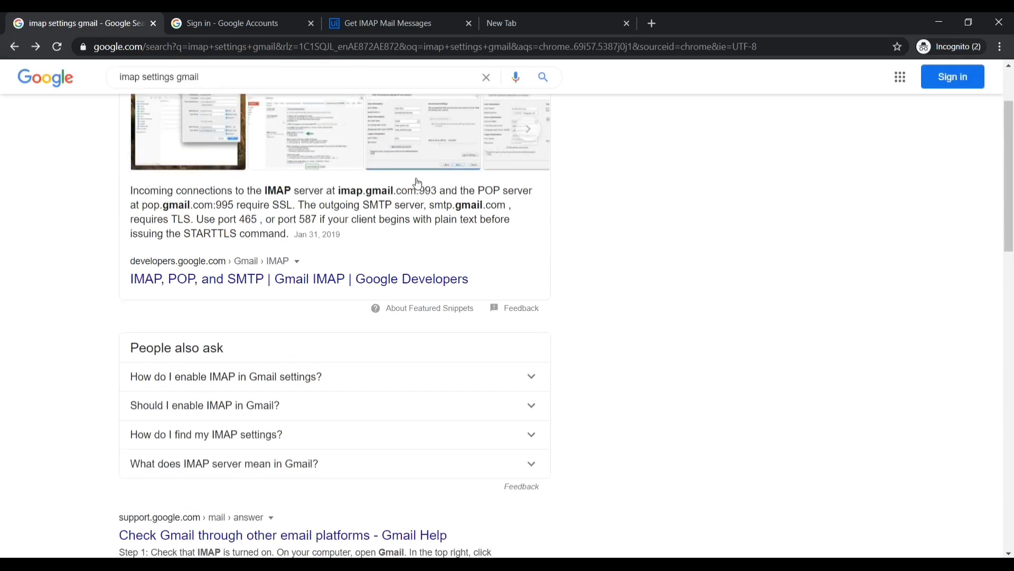
{"action": "type", "text": "imap "}
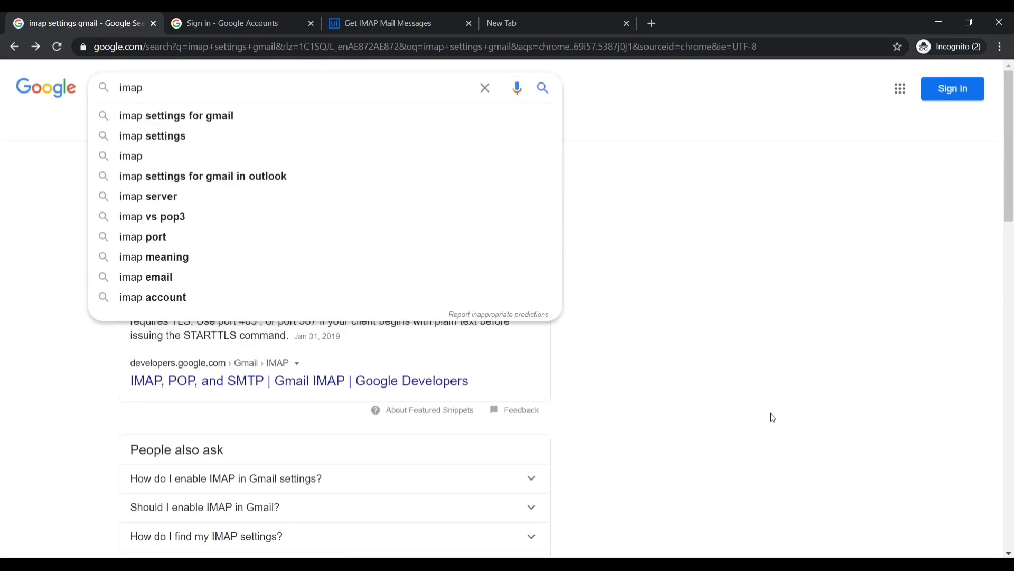
{"action": "type", "text": "settings"}
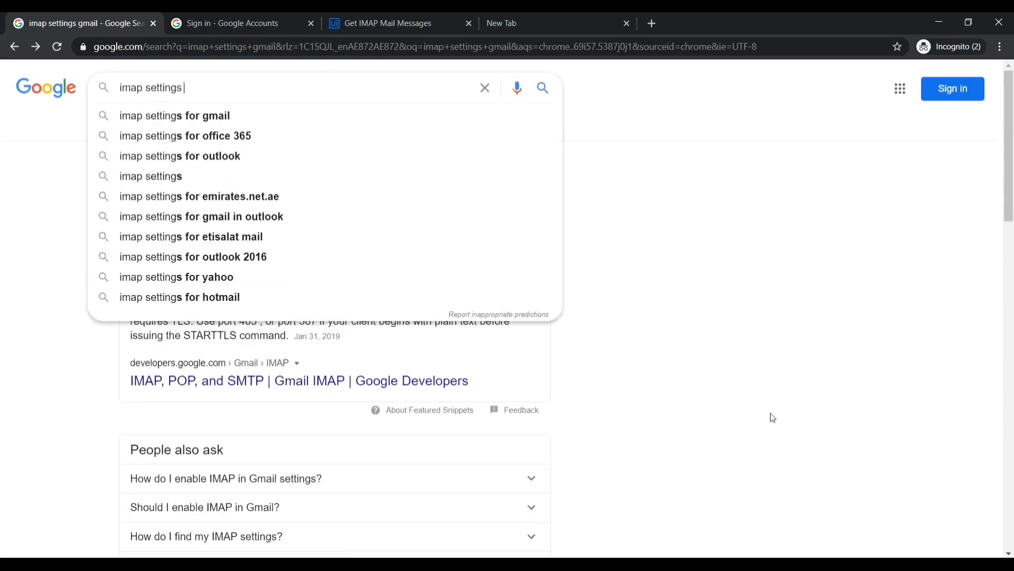
{"action": "type", "text": " for gmail"}
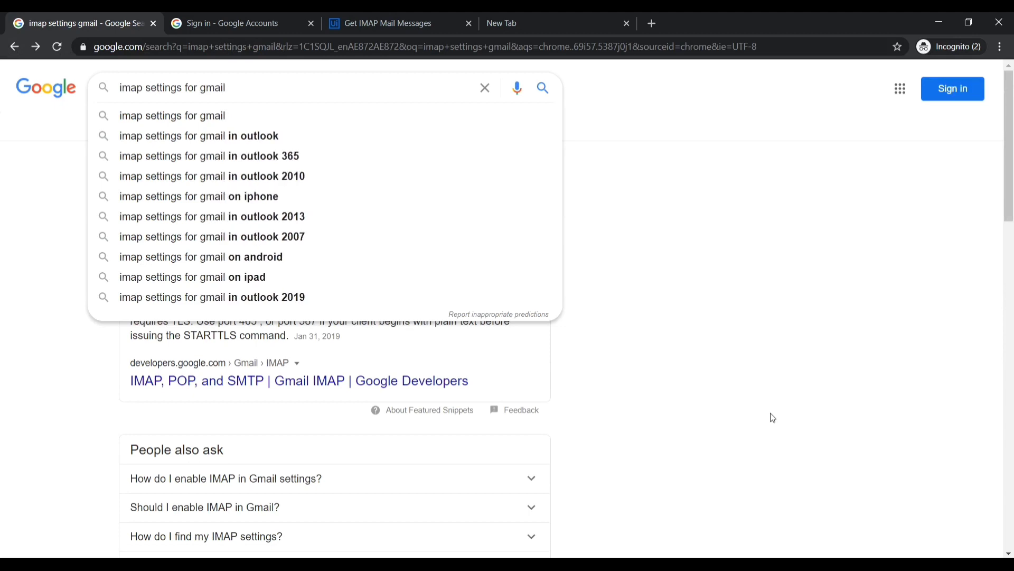
{"action": "key", "text": "Return"}
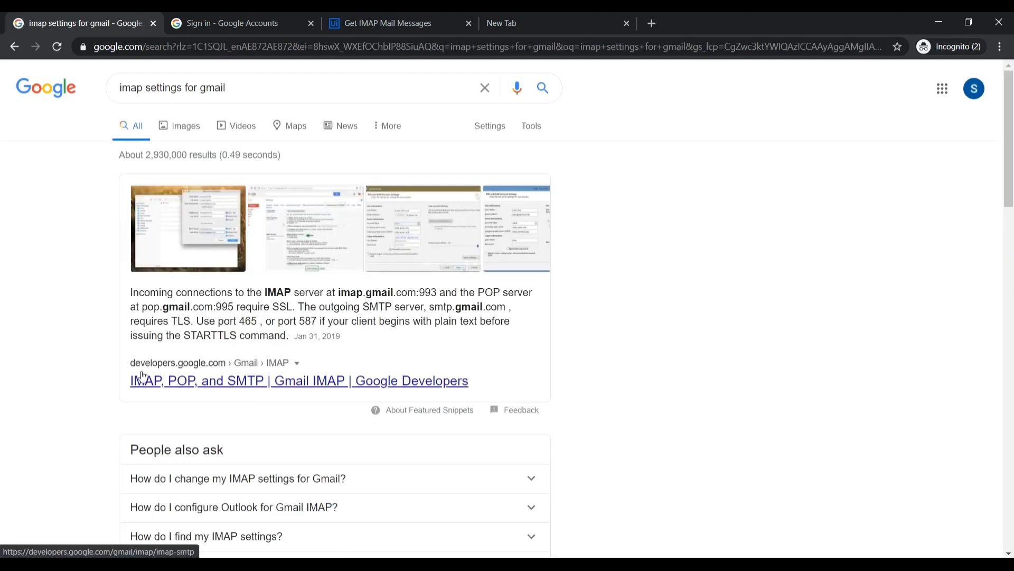
{"action": "left_click", "coordinate": [160, 379]}
Open Google's Gmail IMAP guide, select port 993, and return to Studio.
{"action": "left_click", "coordinate": [253, 381]}
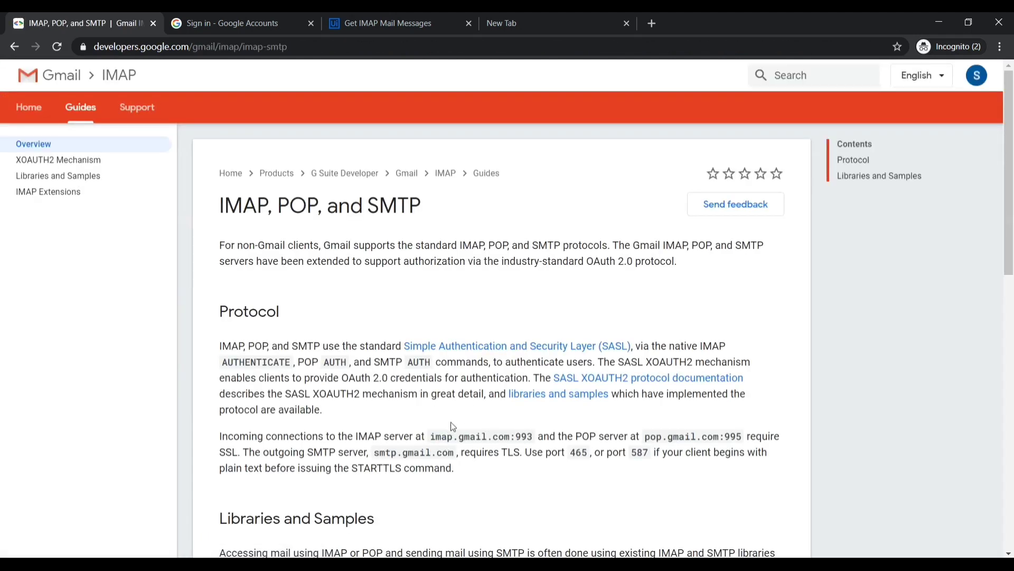
{"action": "scroll", "coordinate": [401, 407], "scroll_direction": "down", "scroll_amount": 1}
{"action": "left_click_drag", "start_coordinate": [225, 371], "coordinate": [538, 376]}
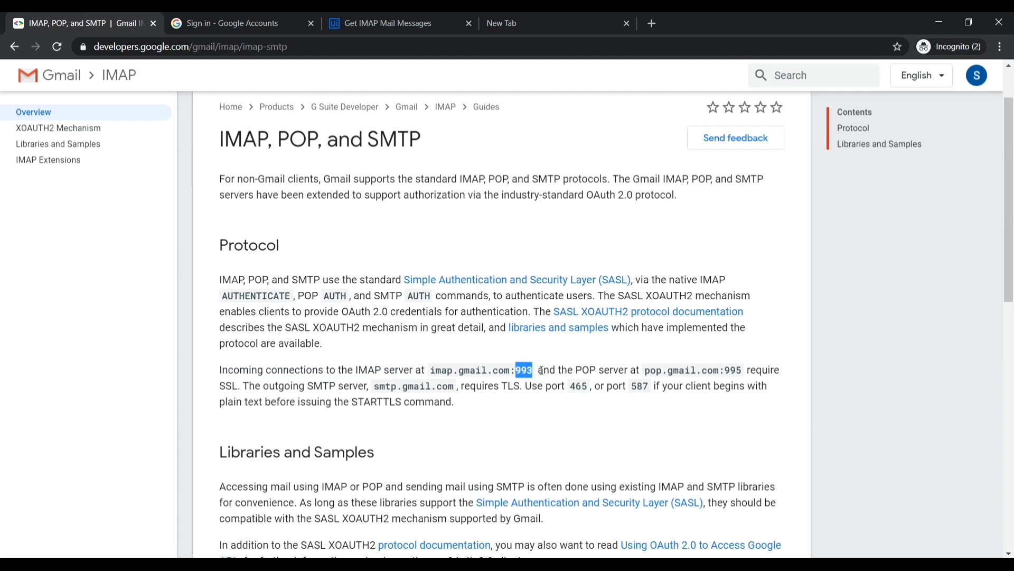
{"action": "key", "text": "alt+Tab"}
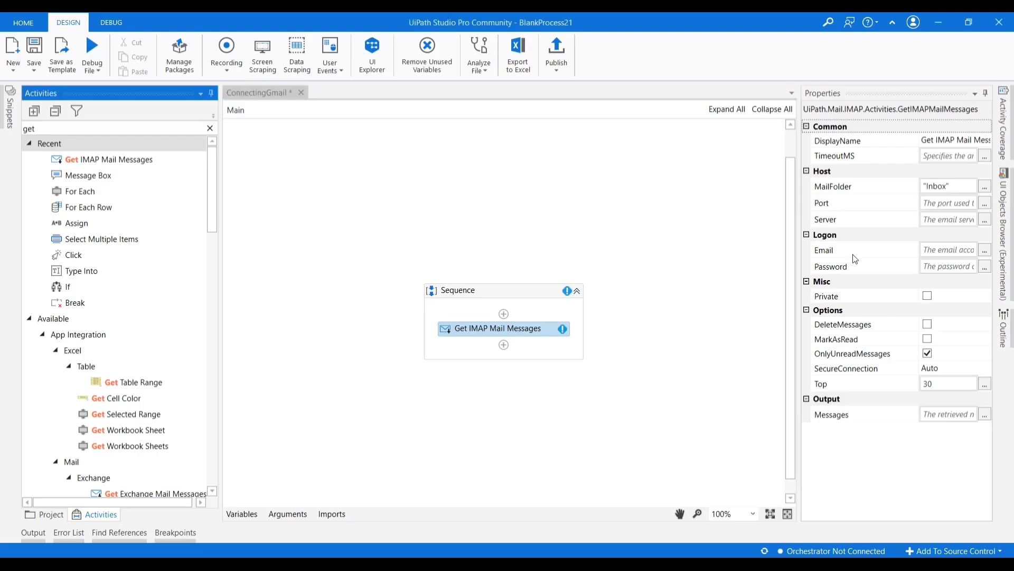
Set the Get IMAP Mail Messages Port property to 993.
{"action": "left_click", "coordinate": [954, 204]}
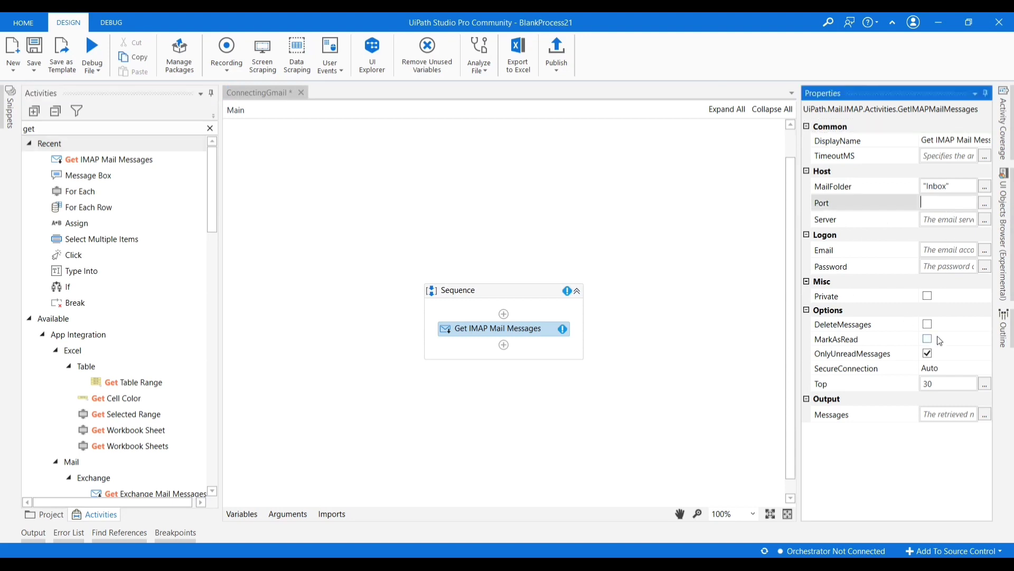
{"action": "type", "text": "993"}
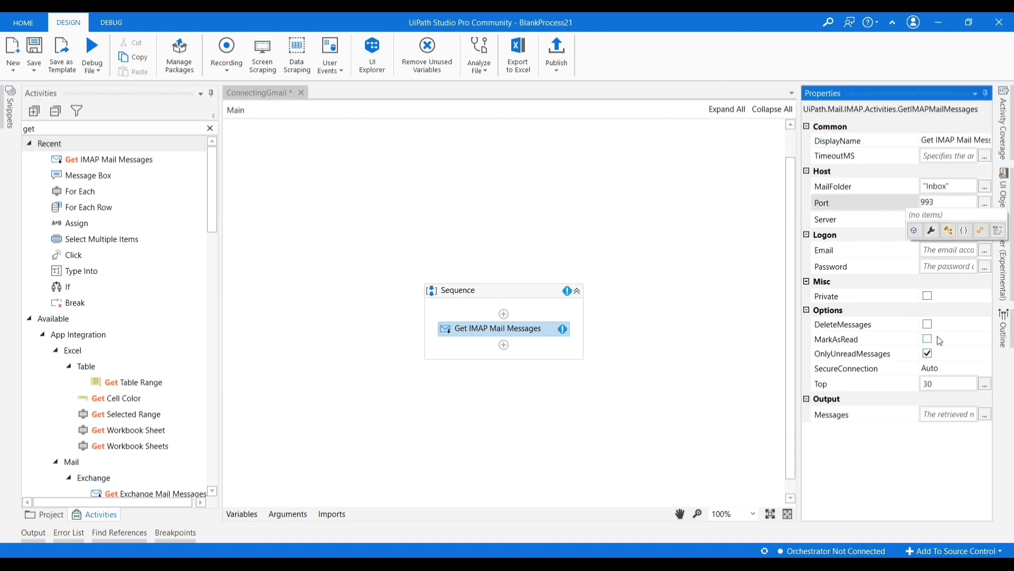
{"action": "left_click", "coordinate": [858, 223]}
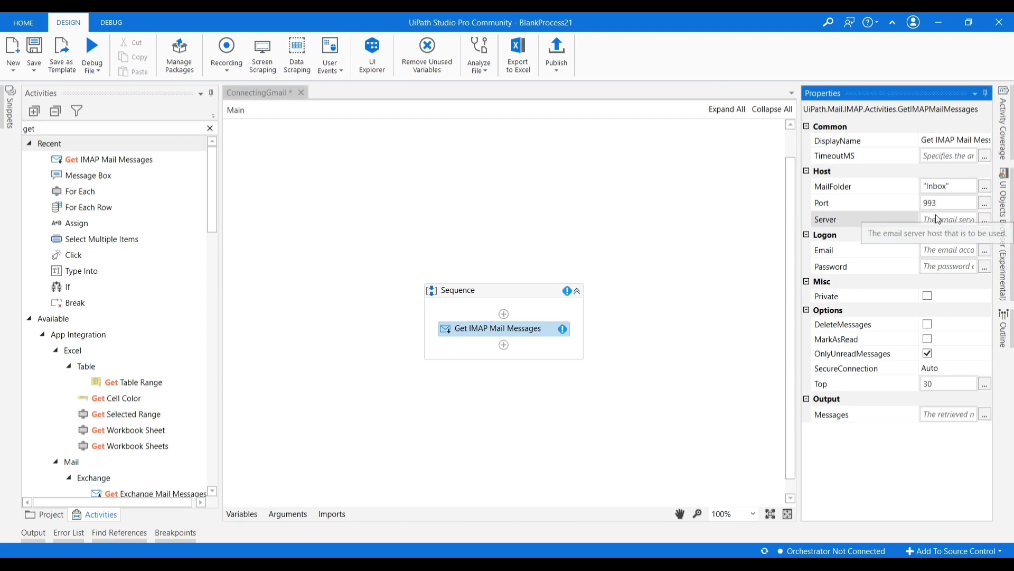
Copy imap.gmail.com from the Gmail guide and paste it in quotes as the Server.
{"action": "key", "text": "alt+Tab"}
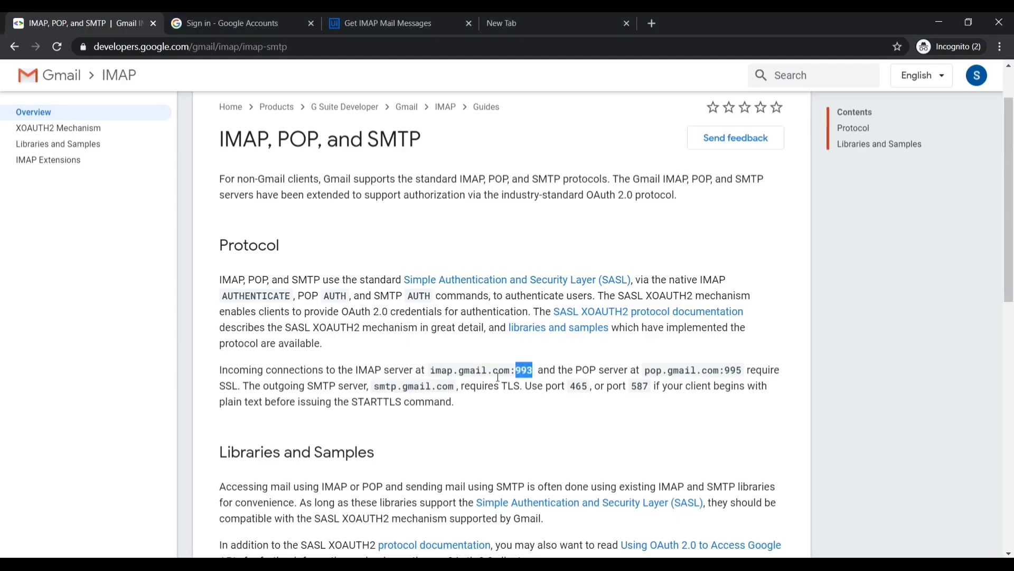
{"action": "left_click_drag", "start_coordinate": [430, 370], "coordinate": [514, 376]}
{"action": "key", "text": "ctrl+c"}
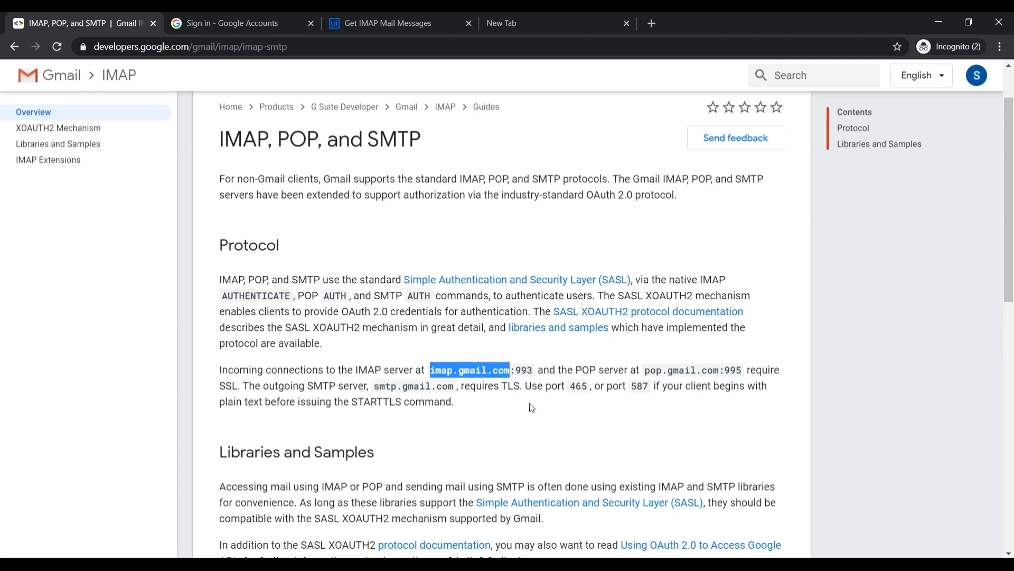
{"action": "key", "text": "alt+Tab"}
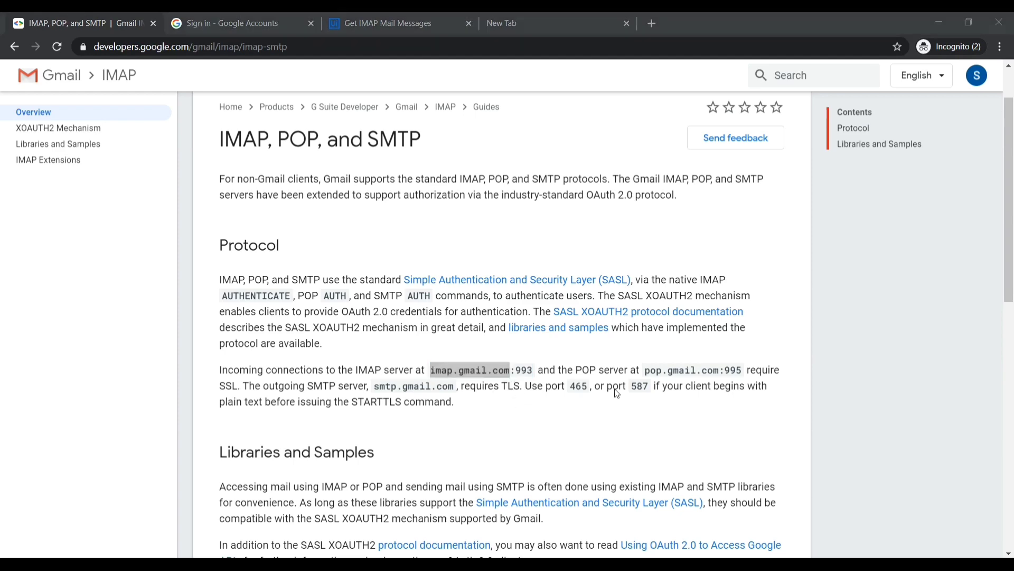
{"action": "left_click", "coordinate": [943, 224]}
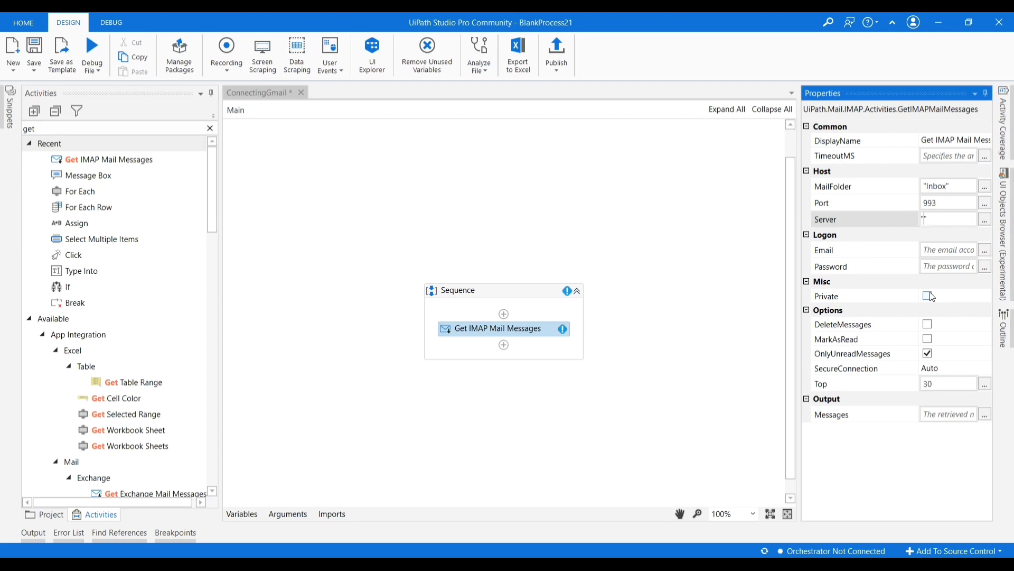
{"action": "type", "text": "\""}
{"action": "key", "text": "ctrl+v"}
Enter the Gmail address in quotes as the Email property.
{"action": "left_click", "coordinate": [984, 251]}
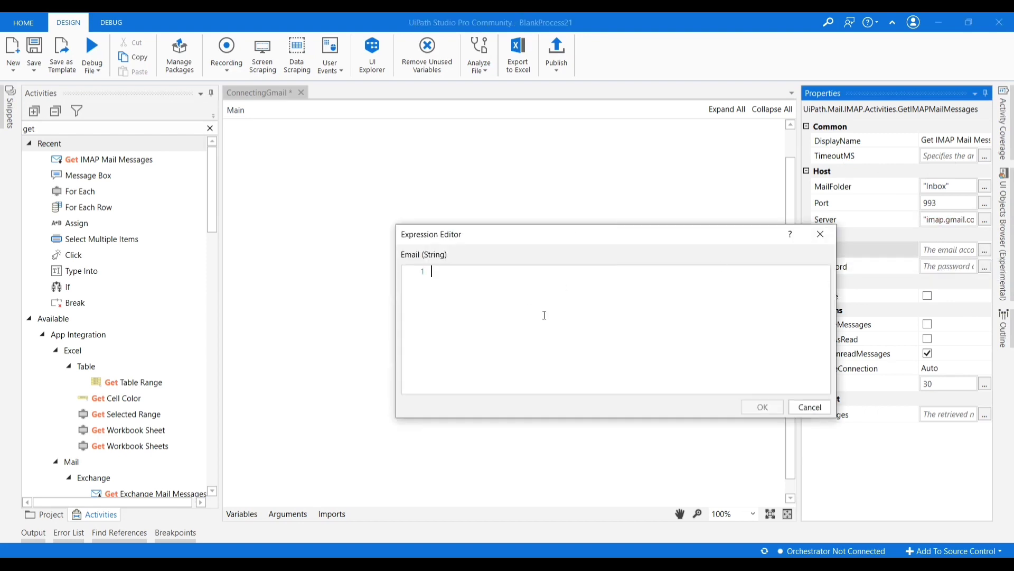
{"action": "left_click_drag", "start_coordinate": [555, 239], "coordinate": [670, 316]}
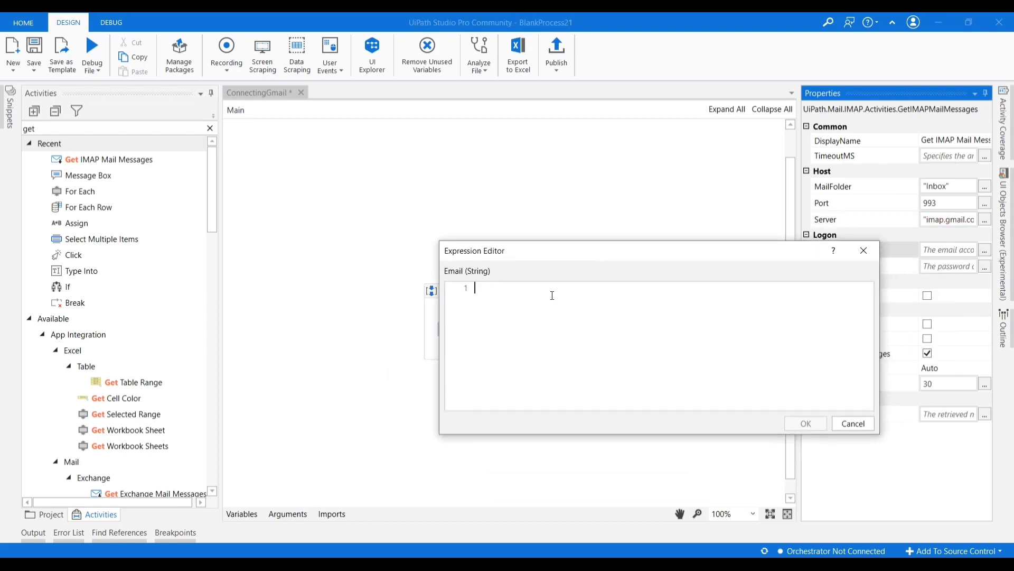
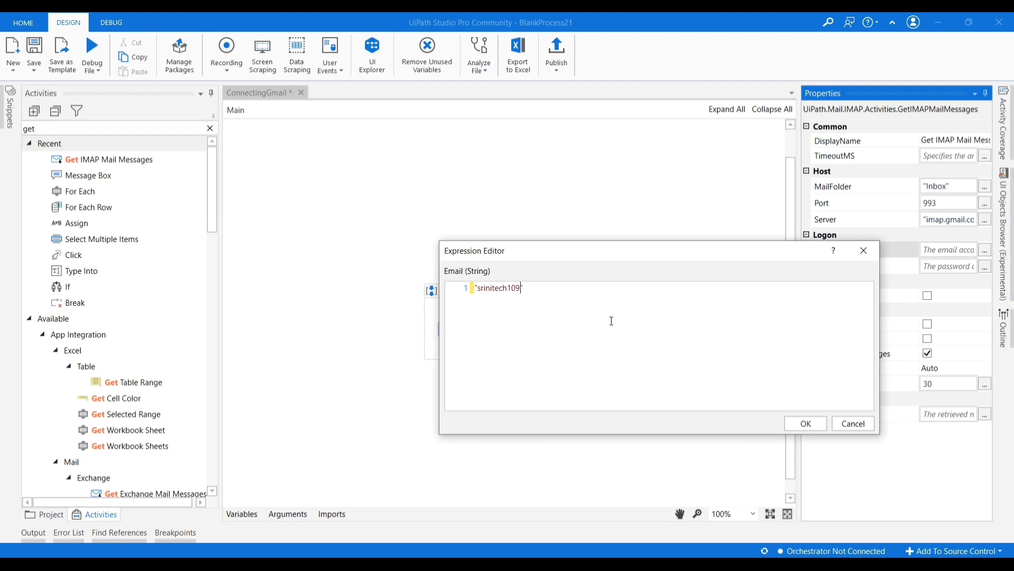
{"action": "left_click", "coordinate": [801, 428]}
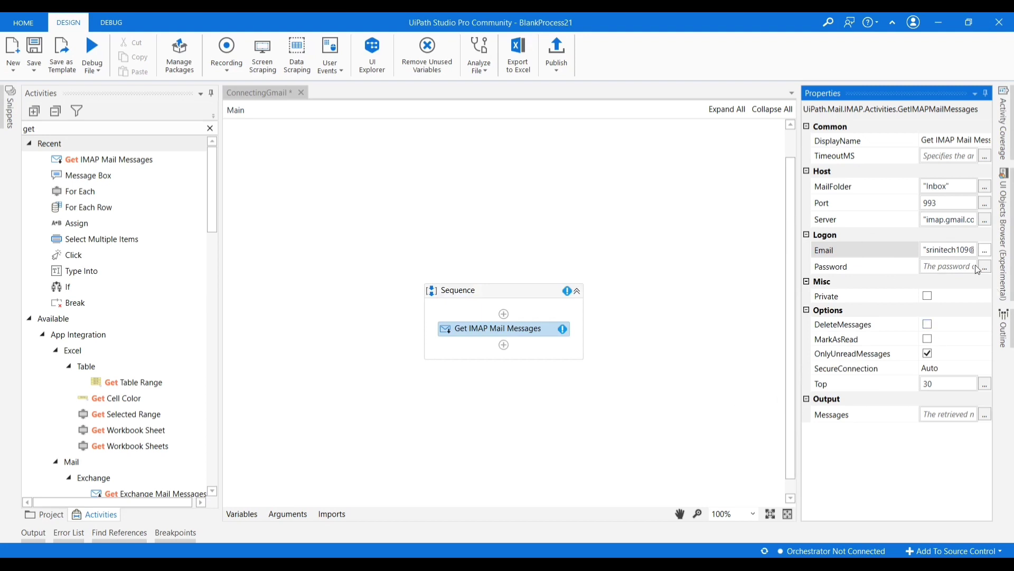
Enter the Gmail app password in the Password property's editor.
{"action": "left_click", "coordinate": [842, 273]}
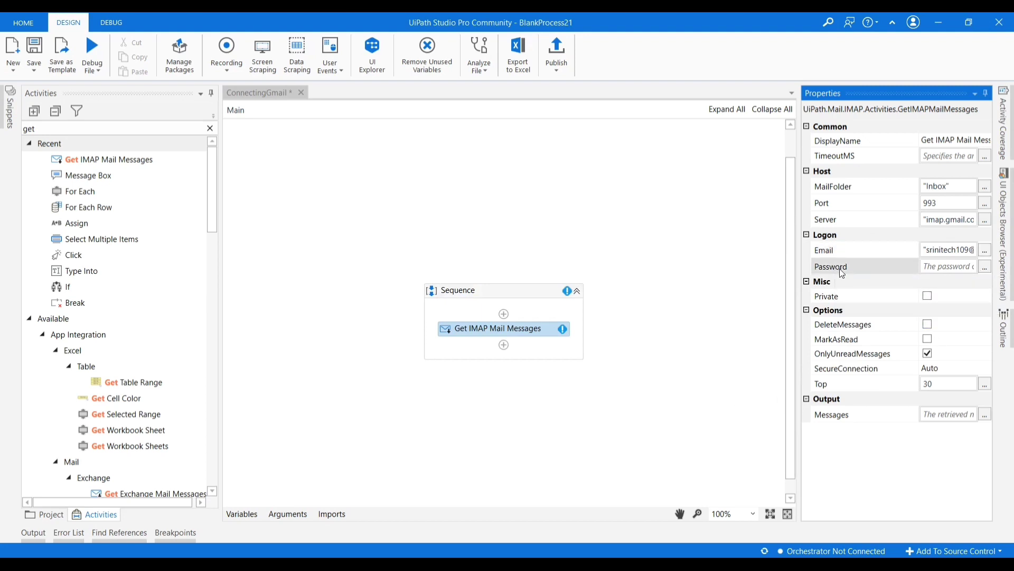
{"action": "left_click", "coordinate": [985, 266]}
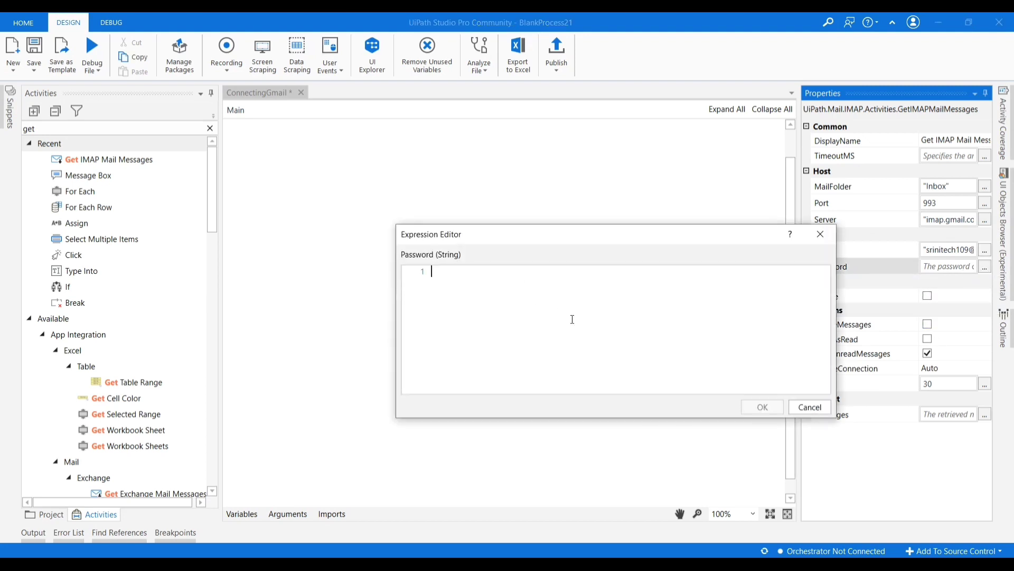
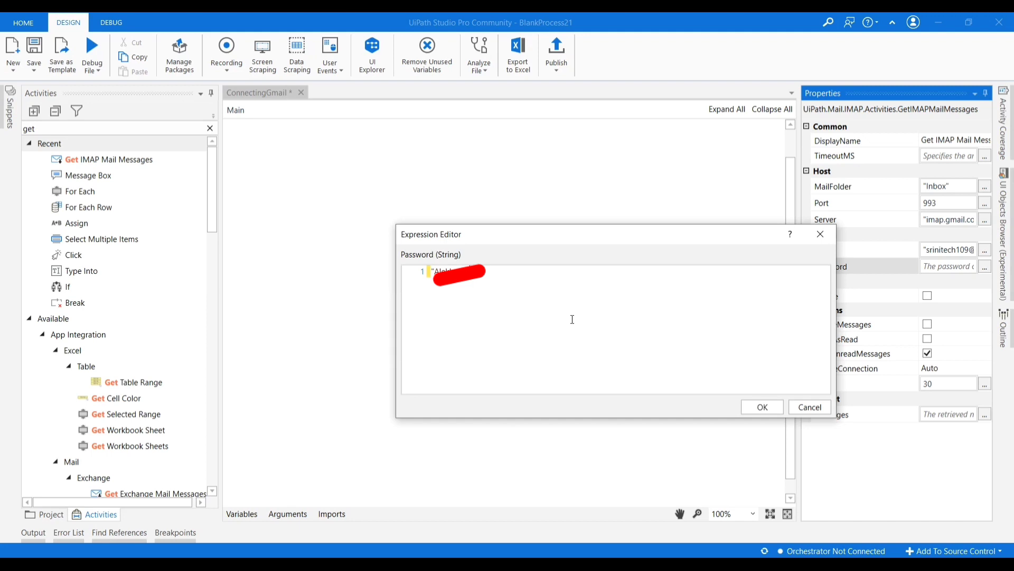
{"action": "left_click", "coordinate": [771, 405]}
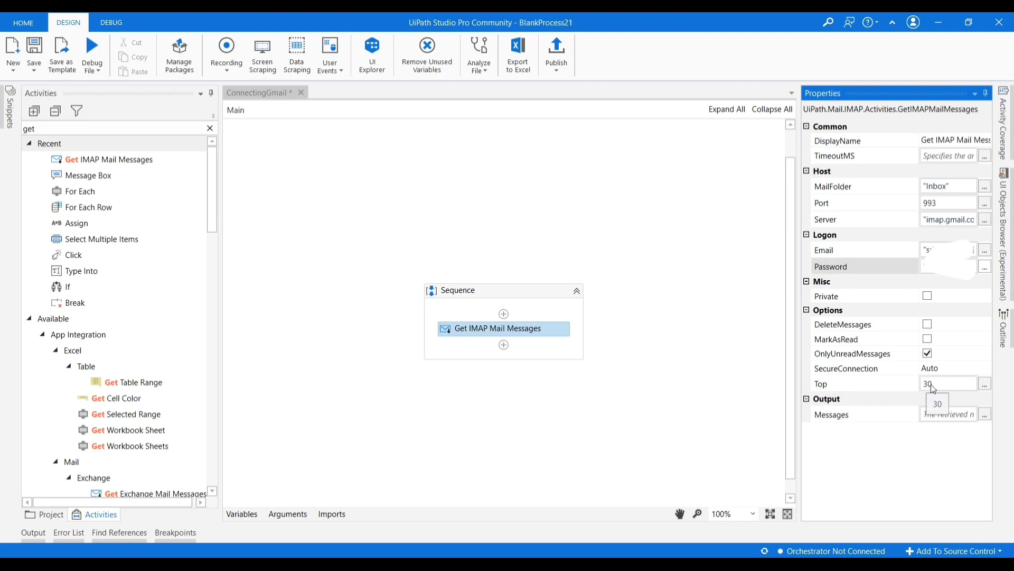
Output Messages to a new Mails variable and add a Message Box below the activity.
{"action": "left_click", "coordinate": [830, 420]}
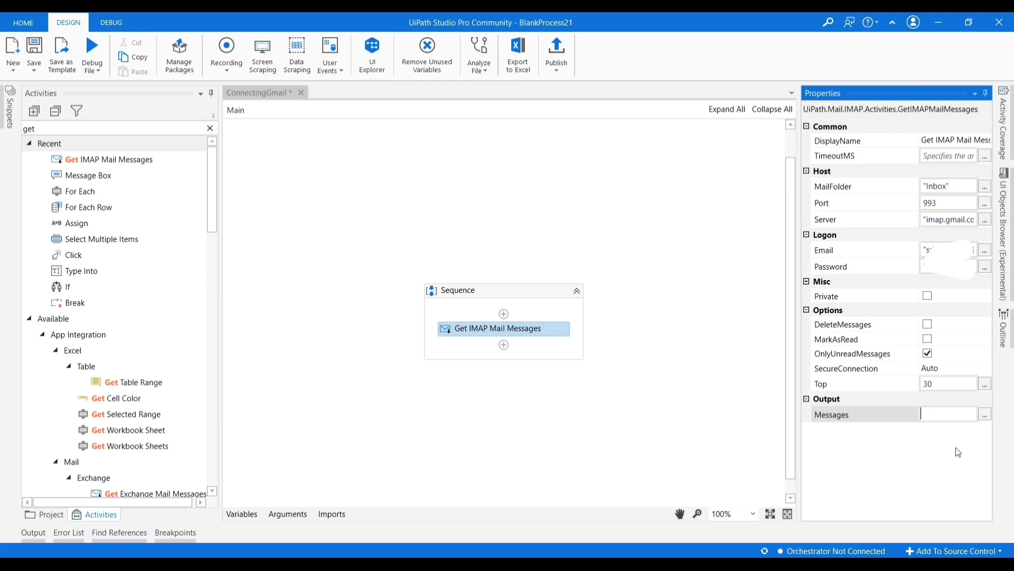
{"action": "key", "text": "ctrl+k"}
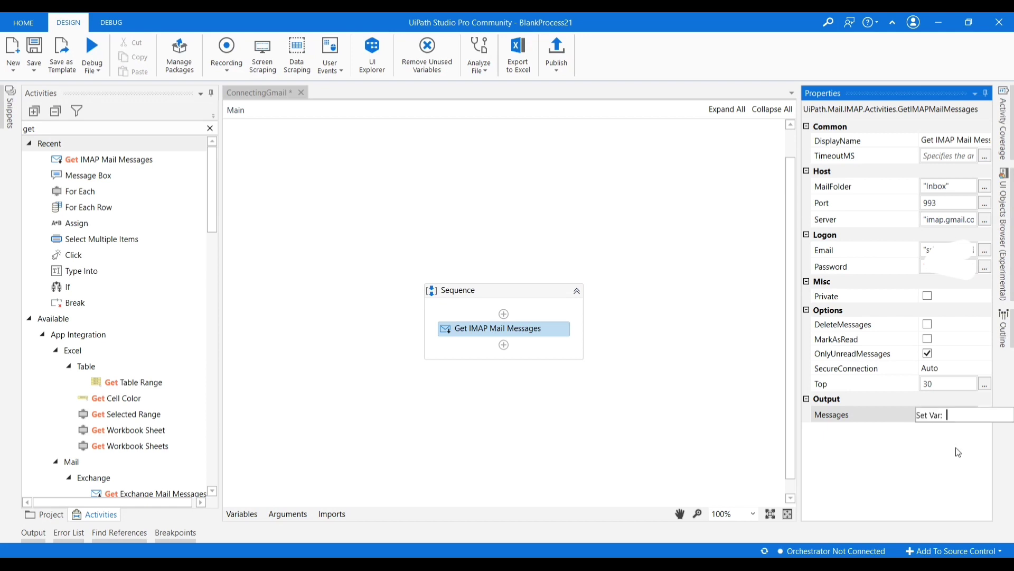
{"action": "type", "text": "Mails"}
{"action": "key", "text": "Return"}
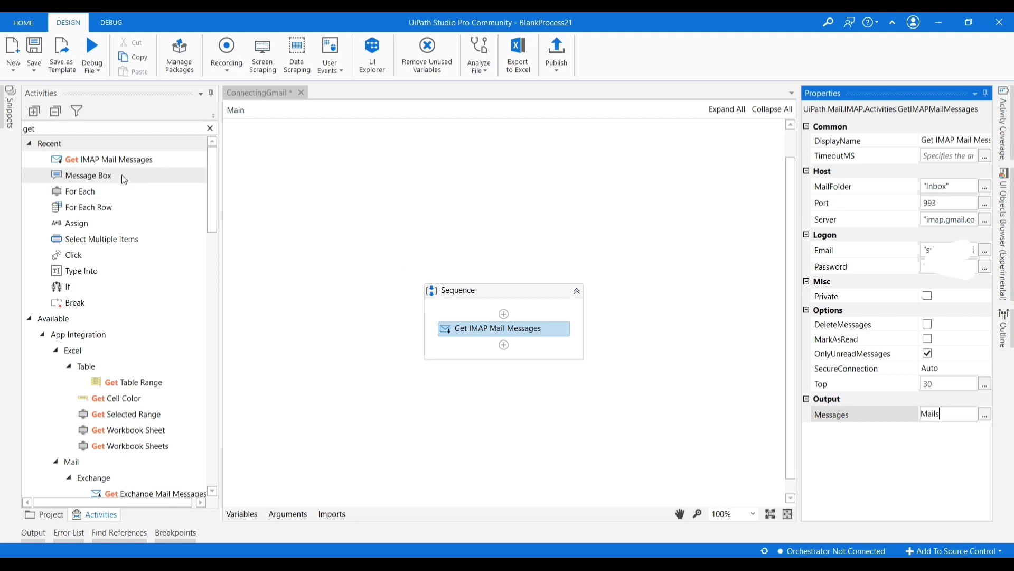
{"action": "left_click_drag", "start_coordinate": [143, 178], "coordinate": [506, 354]}
Set the Message Box text to mails.count.ToString using IntelliSense.
{"action": "left_click", "coordinate": [487, 355]}
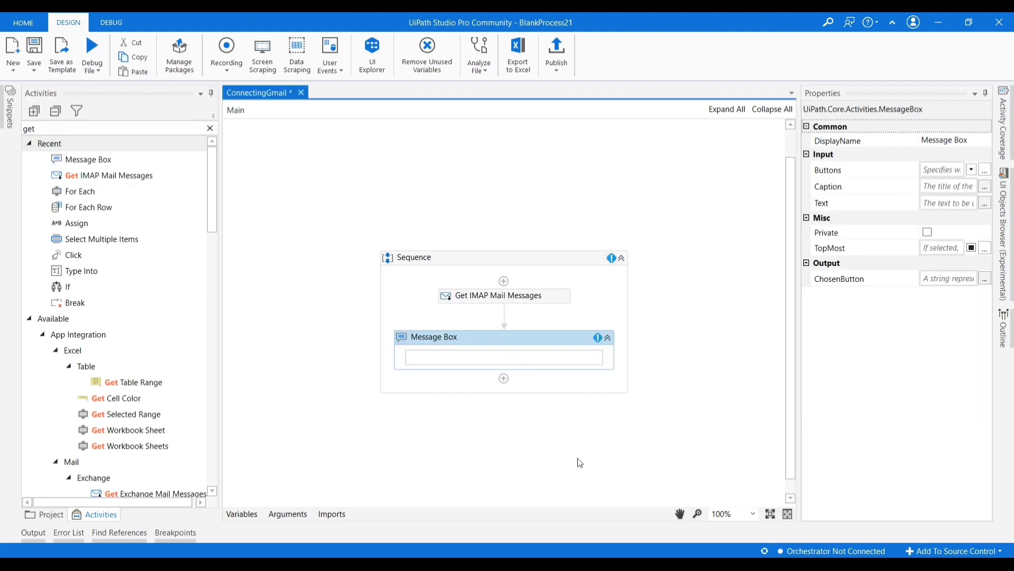
{"action": "type", "text": "mai"}
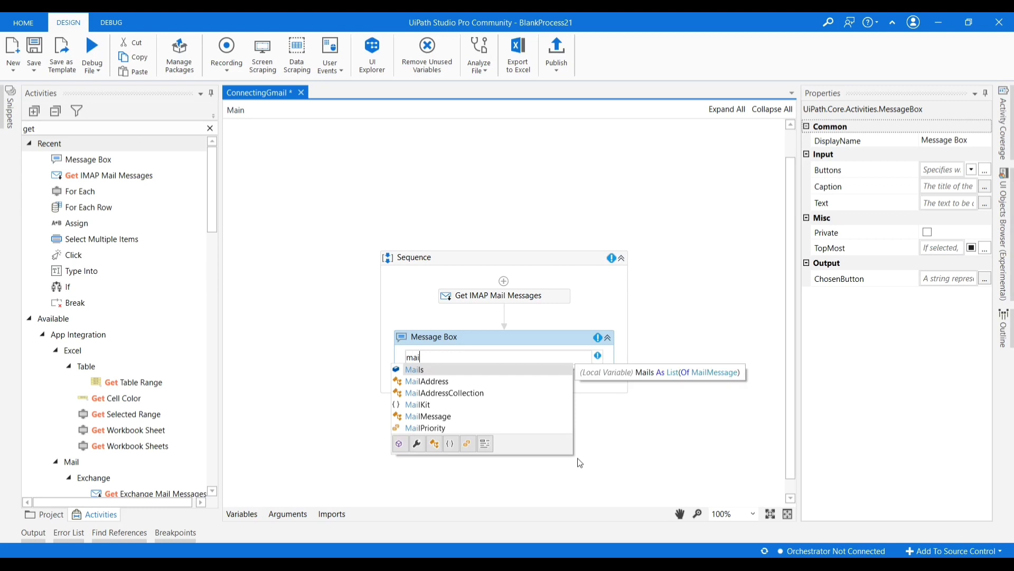
{"action": "type", "text": "ls."}
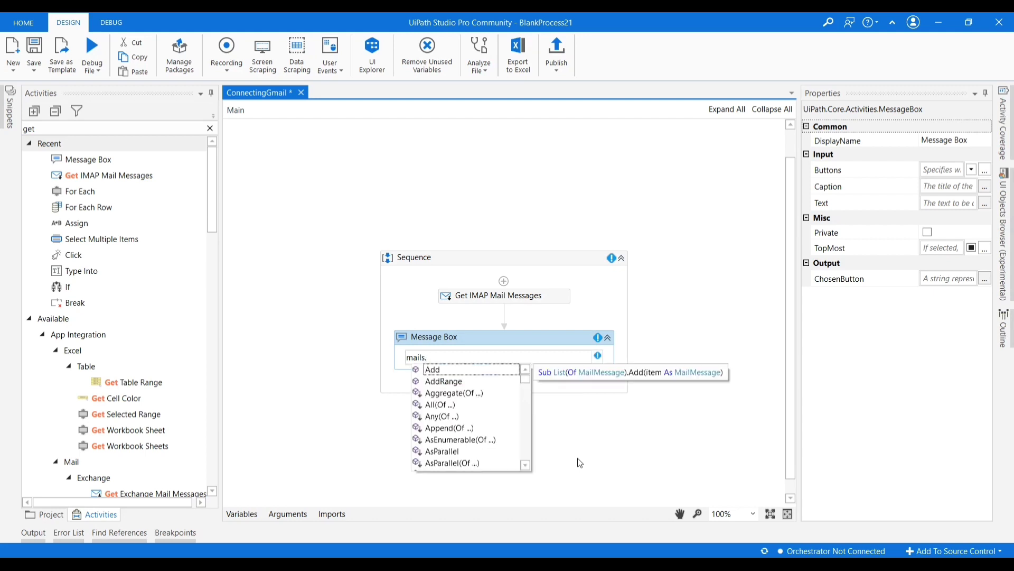
{"action": "type", "text": "count"}
{"action": "key", "text": "Escape"}
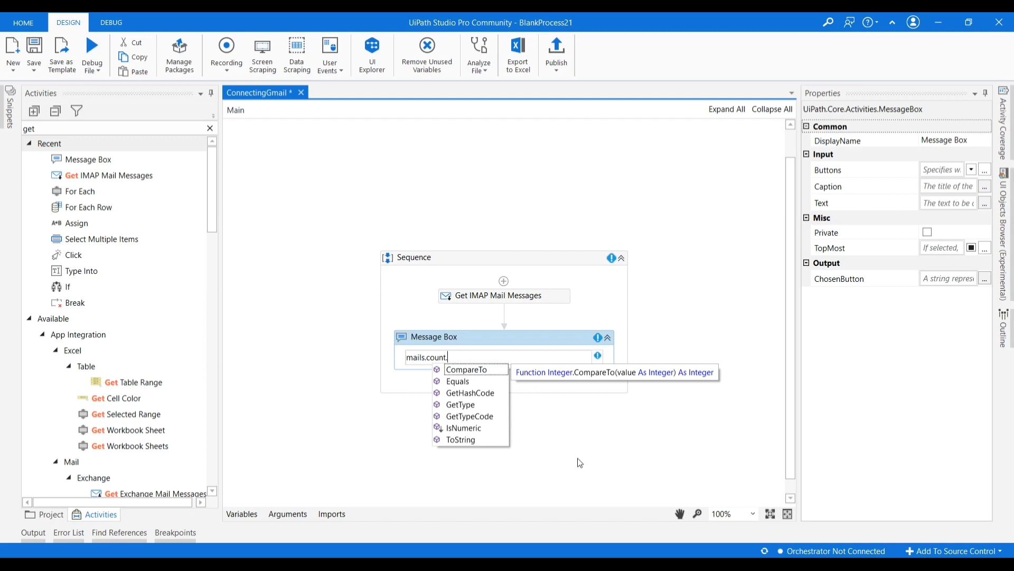
{"action": "key", "text": "Down"}
{"action": "key", "text": "Down"}
{"action": "key", "text": "Down"}
{"action": "key", "text": "Down"}
{"action": "key", "text": "Down"}
{"action": "key", "text": "Down"}
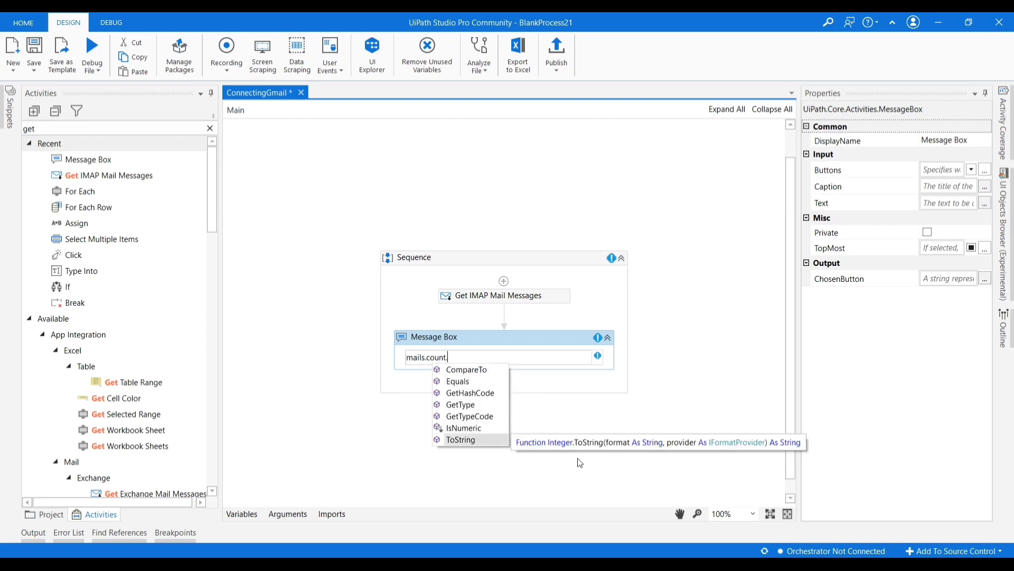
{"action": "key", "text": "Return"}
{"action": "left_click", "coordinate": [553, 425]}
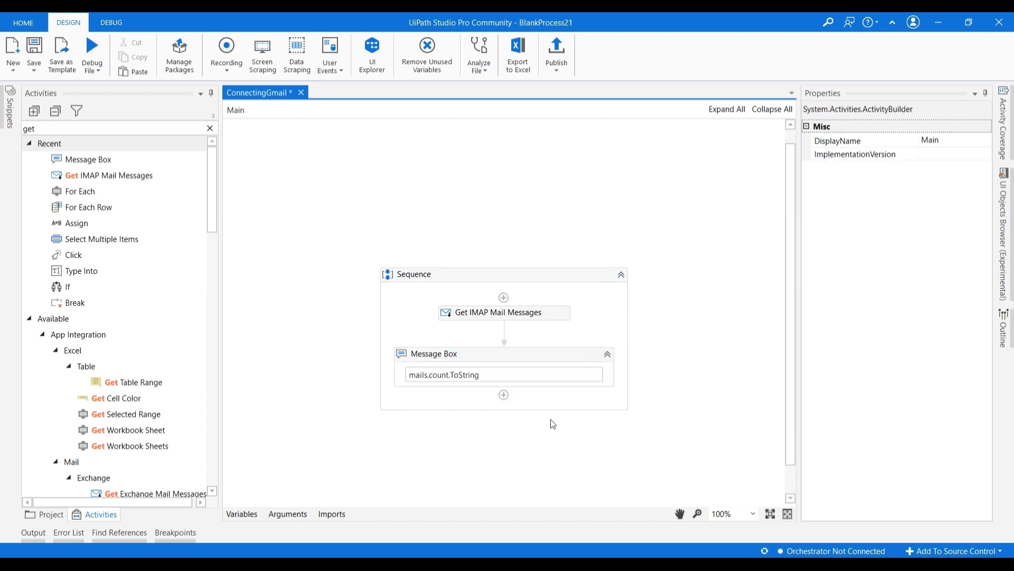
Debug the workflow, dismiss the Invalid credentials error, and bring up Chrome's windows.
{"action": "left_click", "coordinate": [93, 55]}
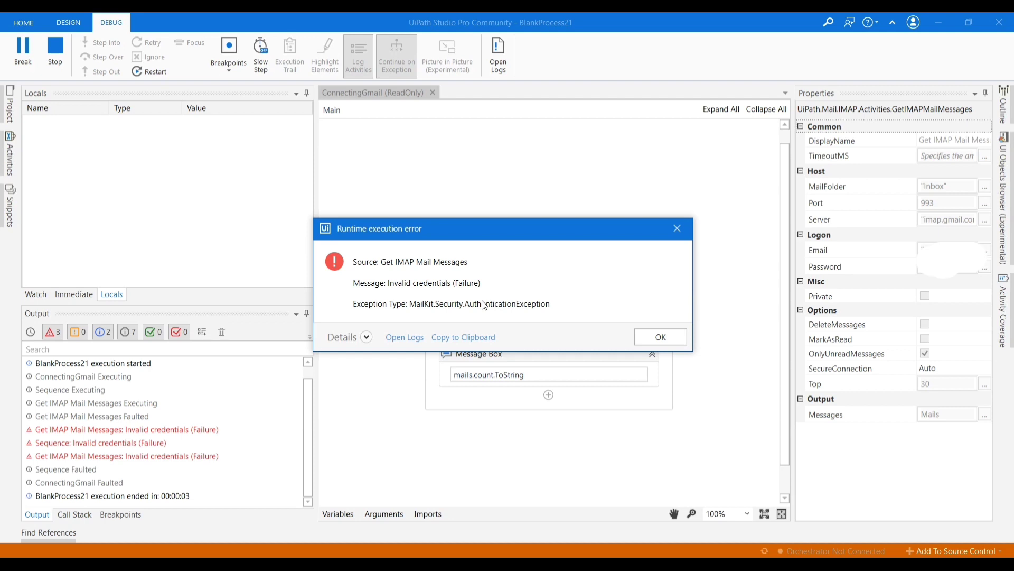
{"action": "left_click", "coordinate": [660, 337]}
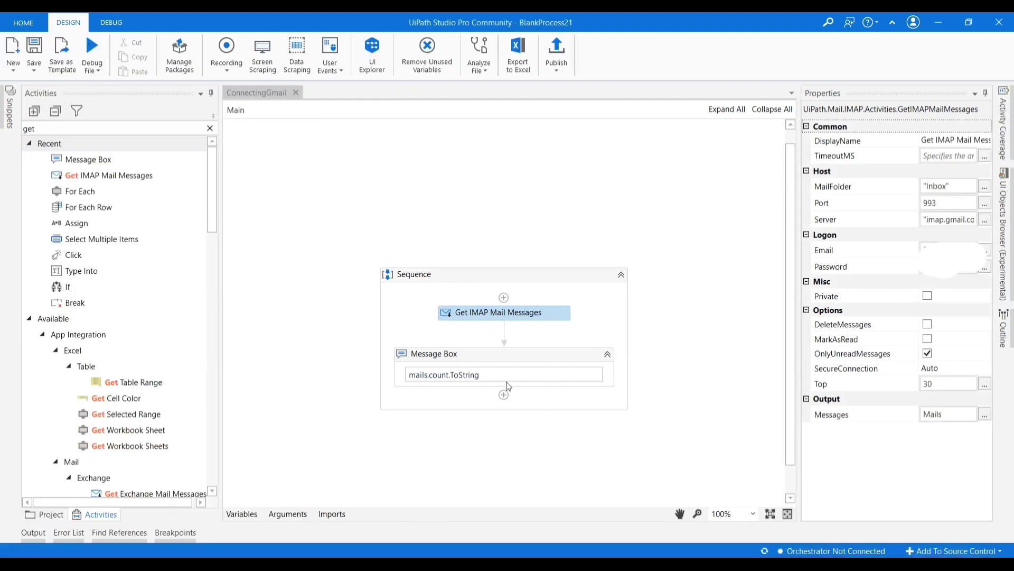
{"action": "mouse_move", "coordinate": [449, 528]}
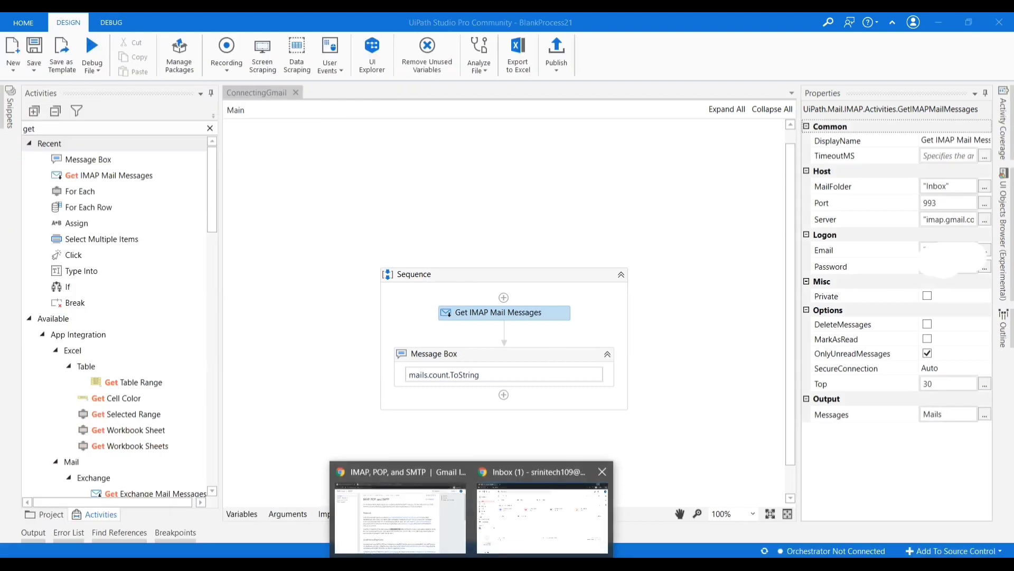
{"action": "left_click", "coordinate": [499, 517]}
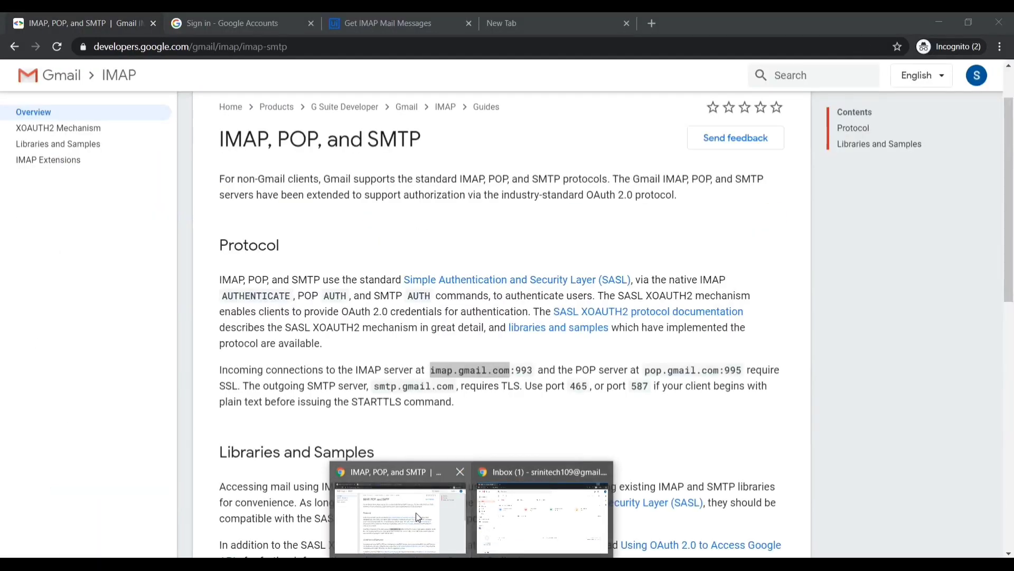
Open account.google.com in a new Chrome tab and go to the Security settings.
{"action": "left_click", "coordinate": [416, 513]}
{"action": "left_click", "coordinate": [178, 23]}
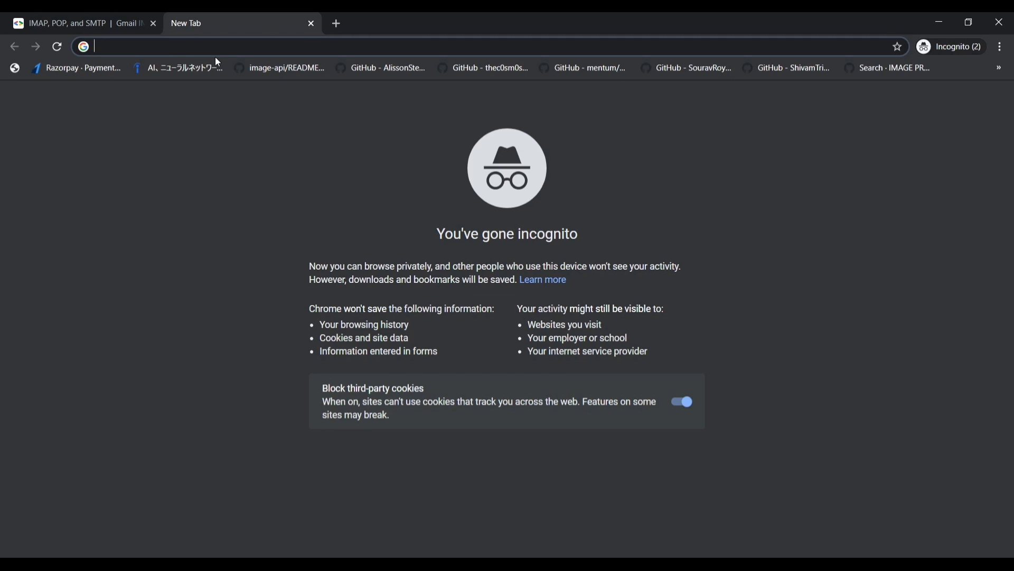
{"action": "type", "text": "accou"}
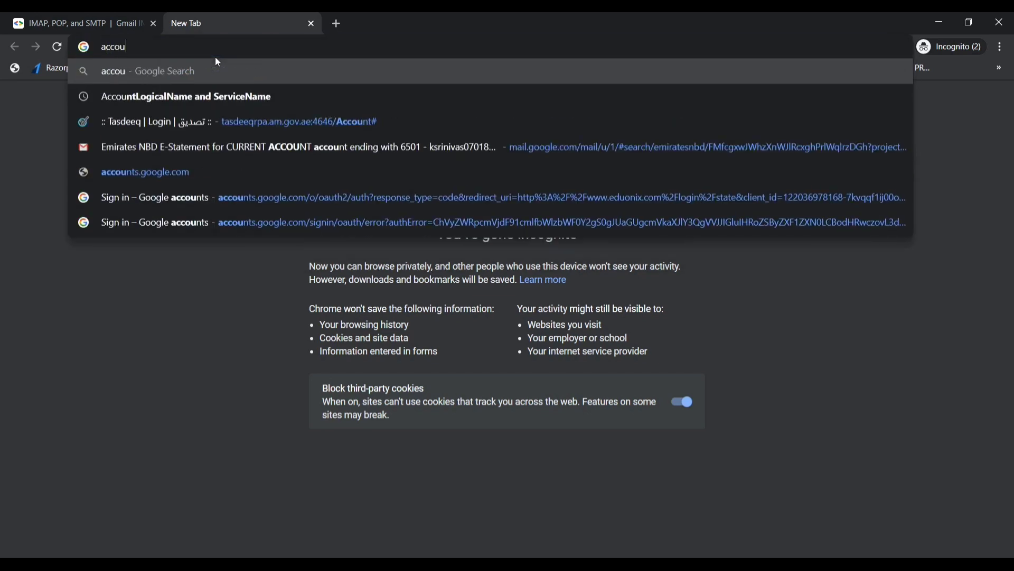
{"action": "type", "text": "nt.google.com"}
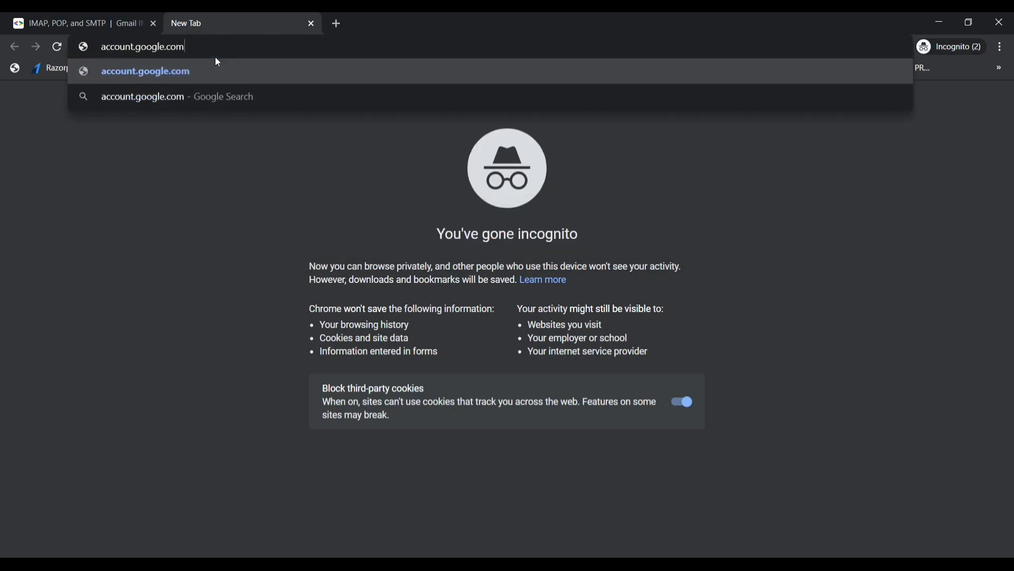
{"action": "key", "text": "Return"}
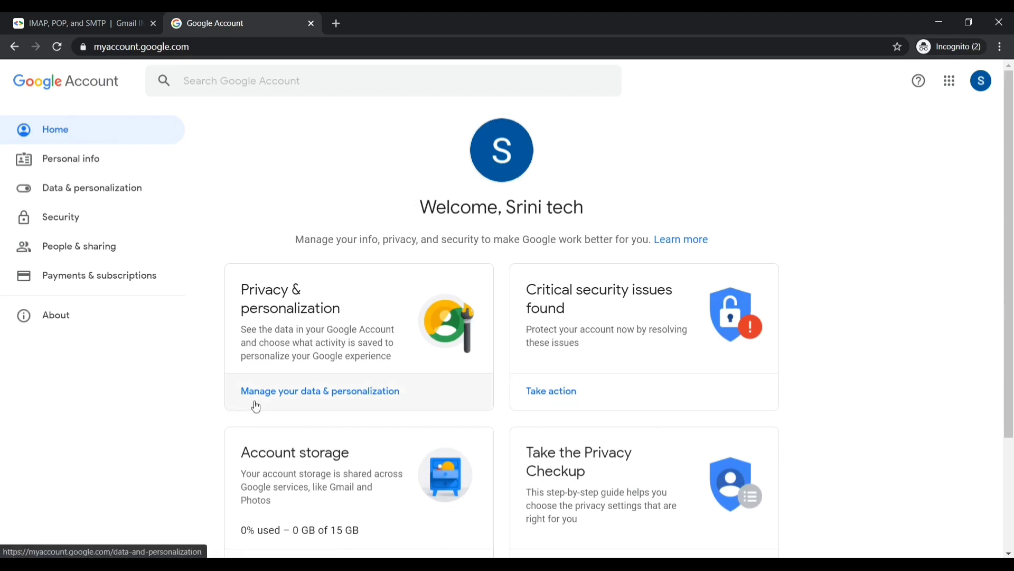
{"action": "left_click", "coordinate": [73, 224]}
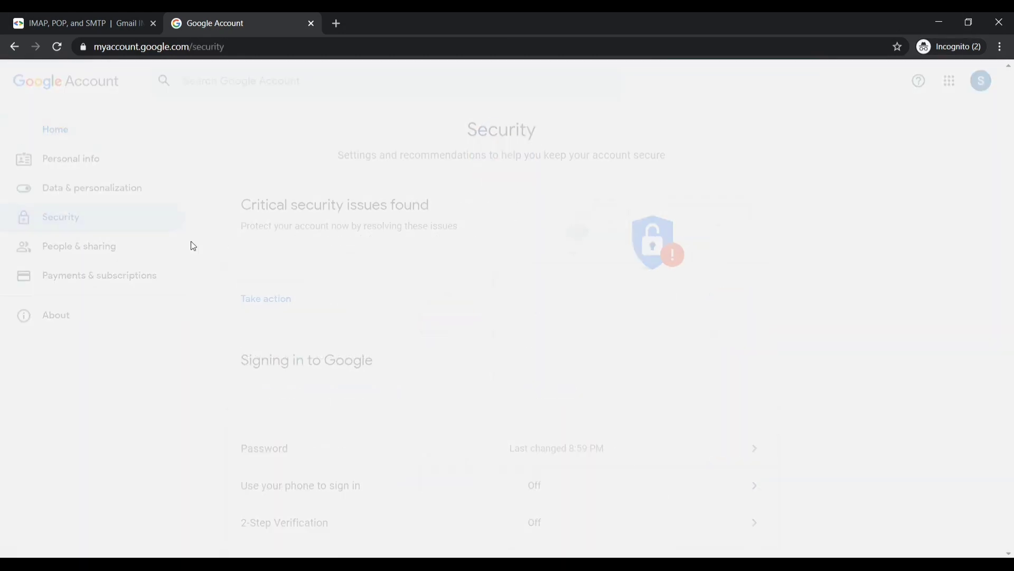
Find Signing in to Google and open the 2-Step Verification page.
{"action": "scroll", "coordinate": [470, 267], "scroll_direction": "down", "scroll_amount": 4}
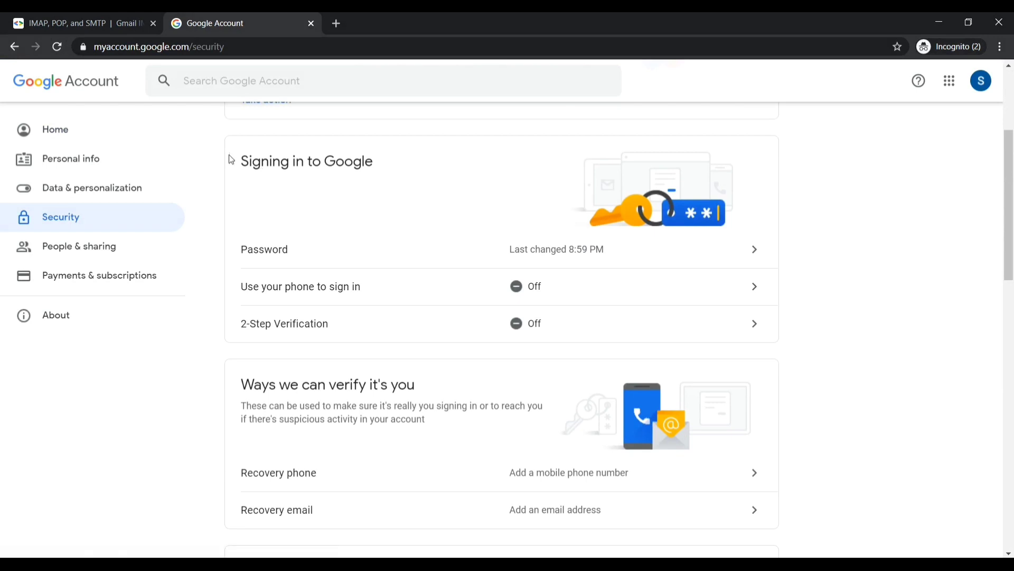
{"action": "left_click_drag", "start_coordinate": [375, 157], "coordinate": [241, 161]}
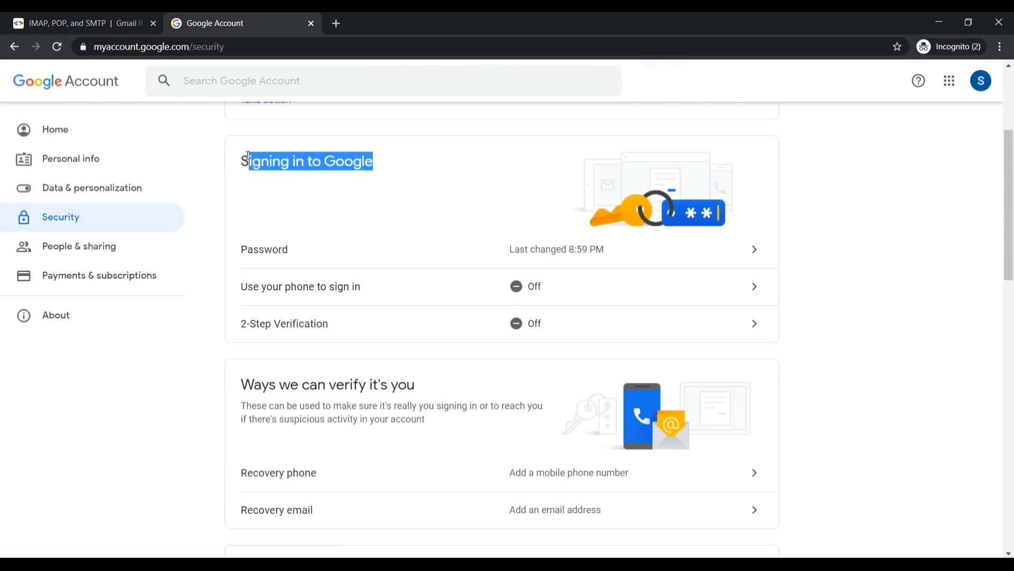
{"action": "left_click", "coordinate": [239, 163]}
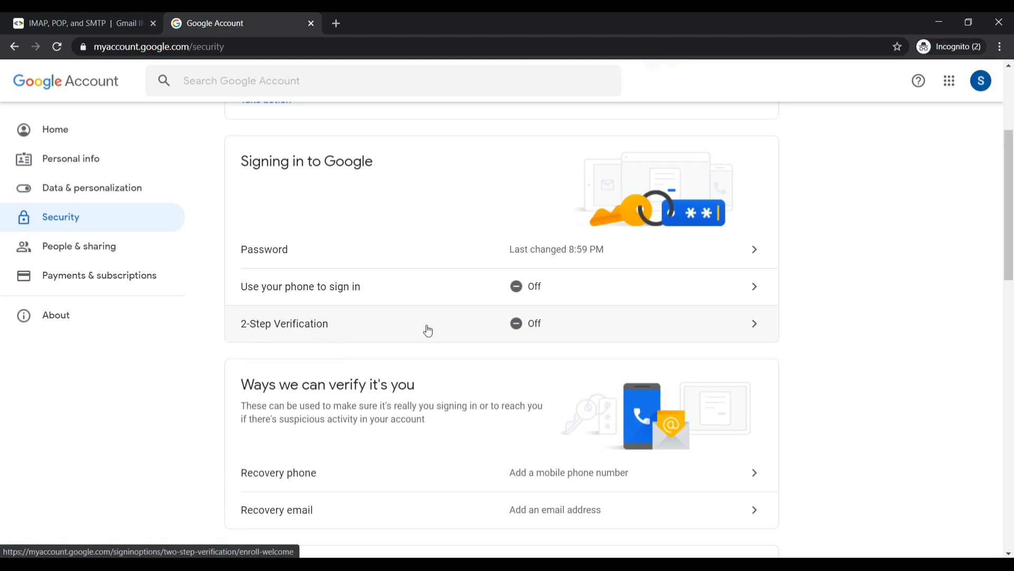
{"action": "left_click", "coordinate": [349, 334]}
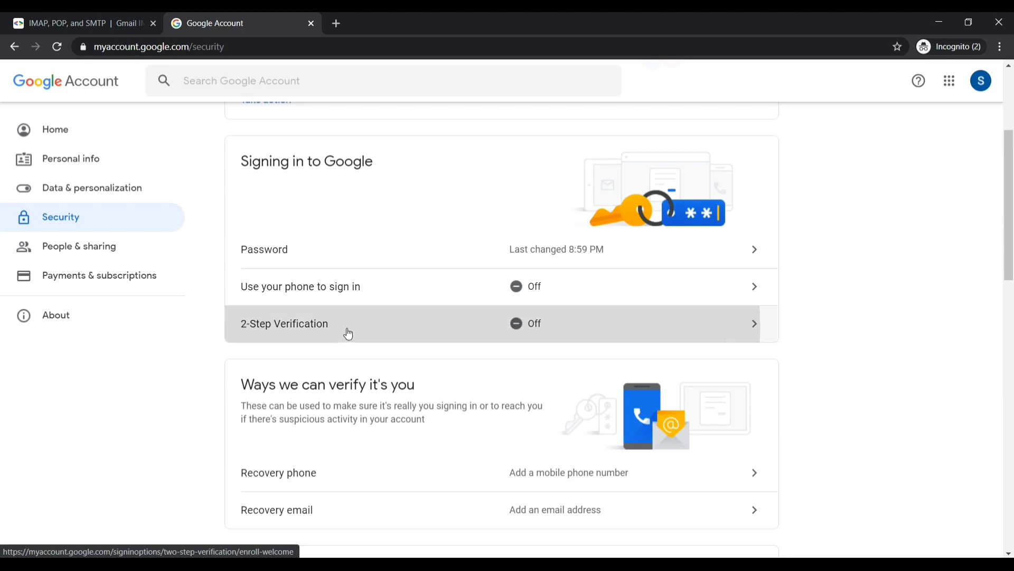
{"action": "scroll", "coordinate": [613, 345], "scroll_direction": "down", "scroll_amount": 1}
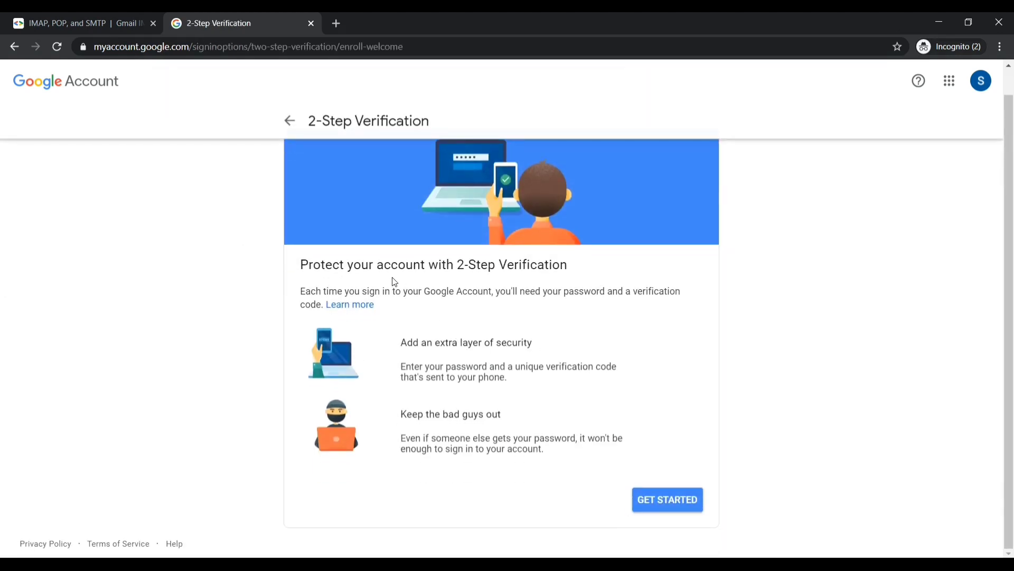
{"action": "left_click_drag", "start_coordinate": [299, 268], "coordinate": [603, 269]}
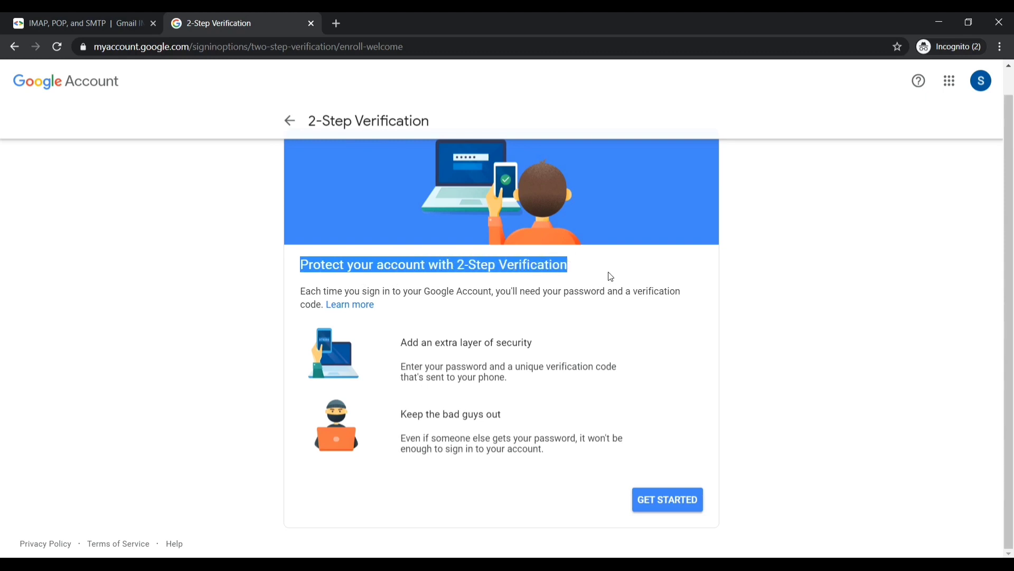
Start 2-Step Verification setup and confirm identity with the account password.
{"action": "left_click", "coordinate": [669, 502]}
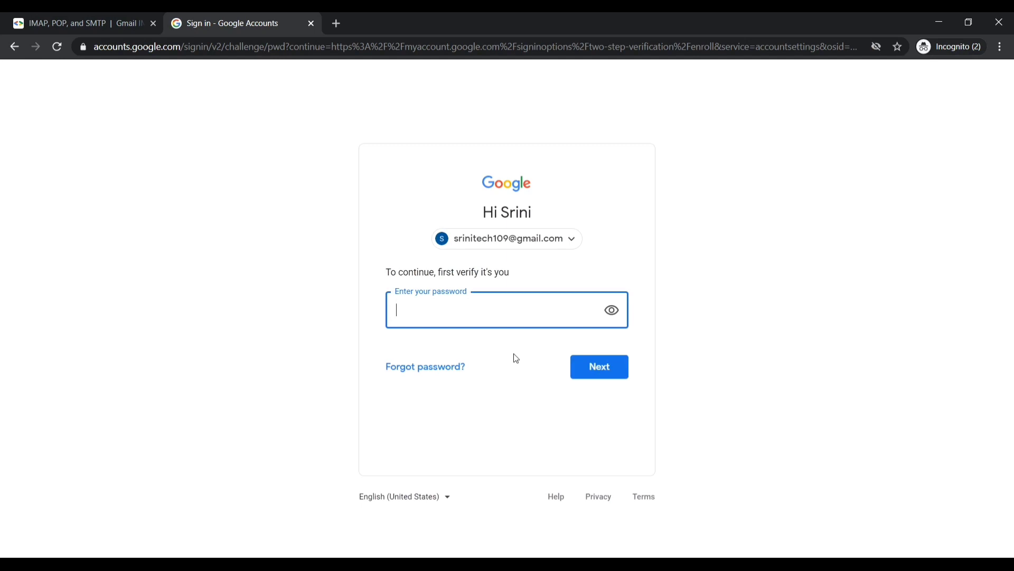
{"action": "type", "text": "••••••••••••"}
{"action": "key", "text": "Return"}
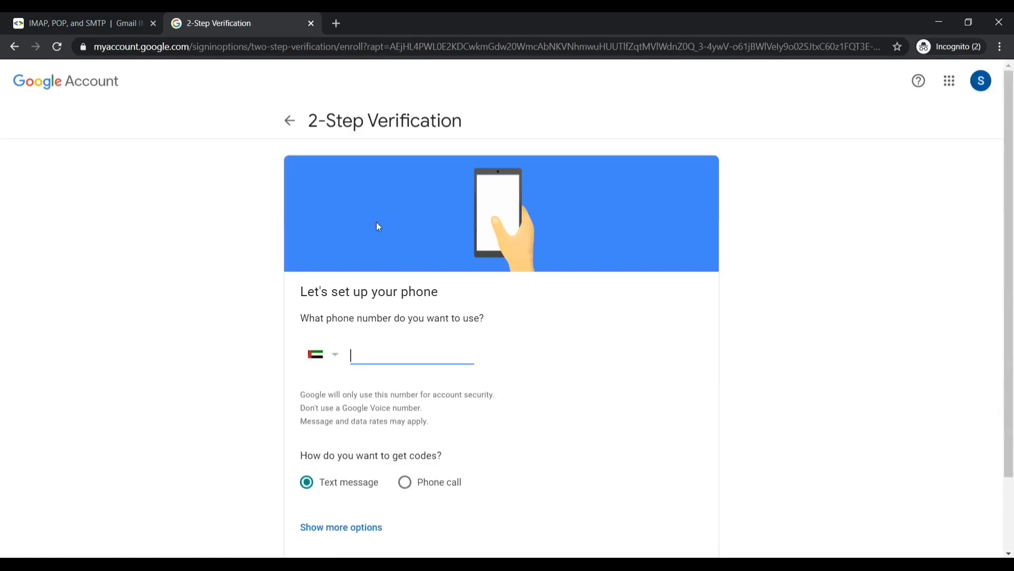
Enter the phone number, keep Text message delivery, and submit step 1.
{"action": "left_click", "coordinate": [426, 357]}
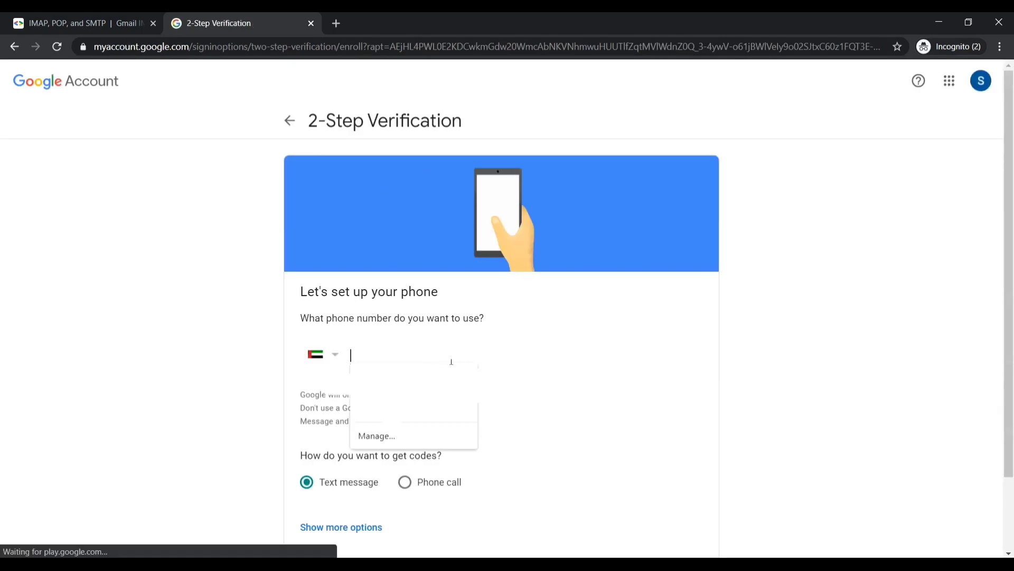
{"action": "left_click", "coordinate": [661, 355]}
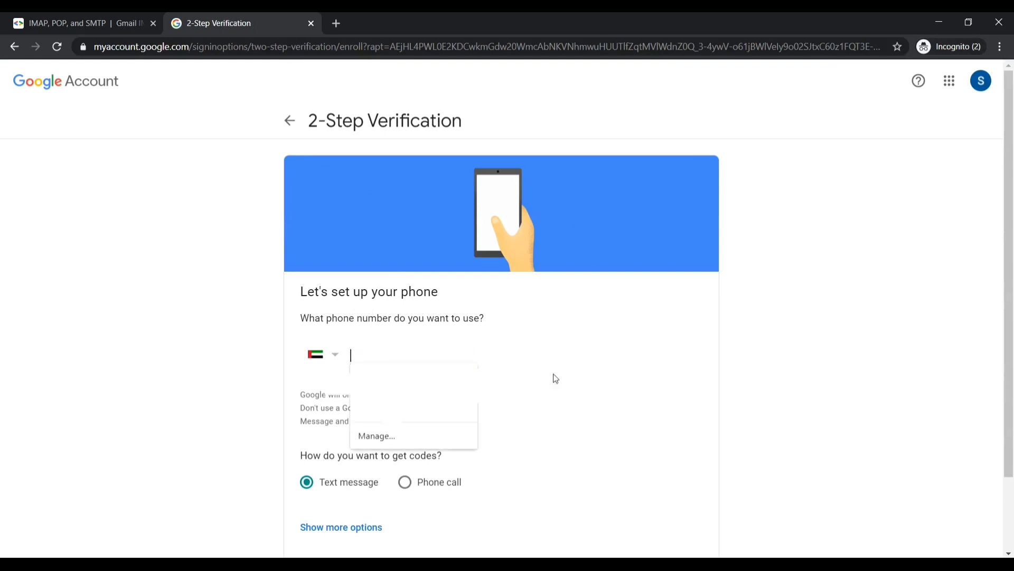
{"action": "left_click", "coordinate": [593, 369]}
{"action": "left_click", "coordinate": [390, 362]}
{"action": "left_click", "coordinate": [645, 429]}
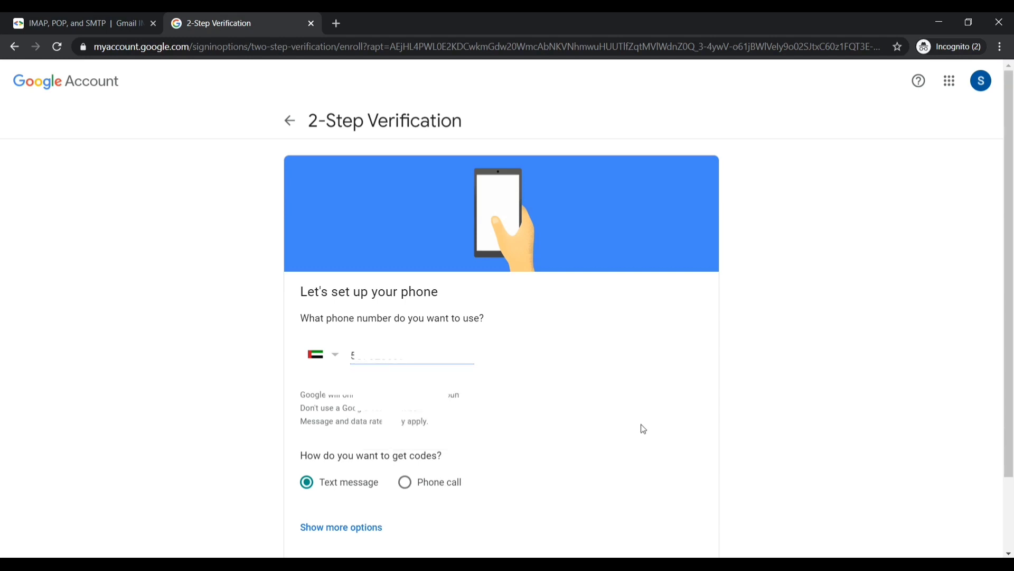
{"action": "scroll", "coordinate": [656, 436], "scroll_direction": "down", "scroll_amount": 2}
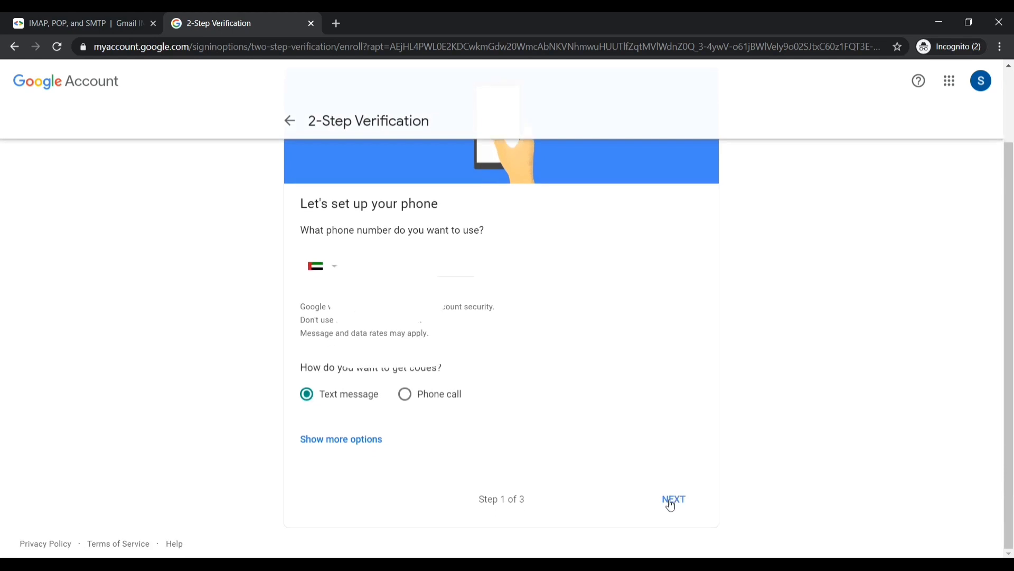
{"action": "left_click", "coordinate": [672, 500]}
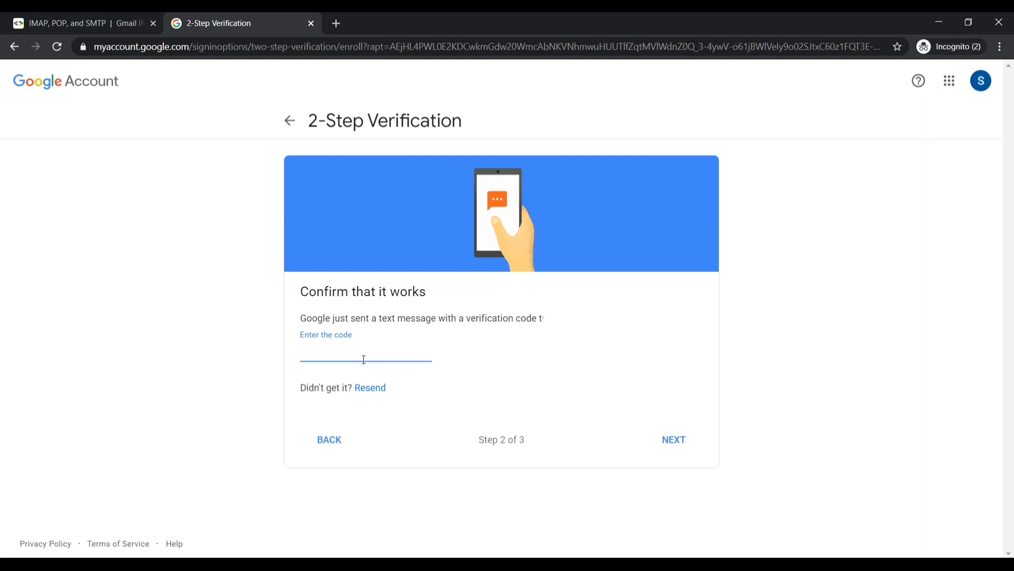
Submit the SMS verification code and turn on 2-Step Verification, confirming its Verified status.
{"action": "left_click", "coordinate": [687, 441]}
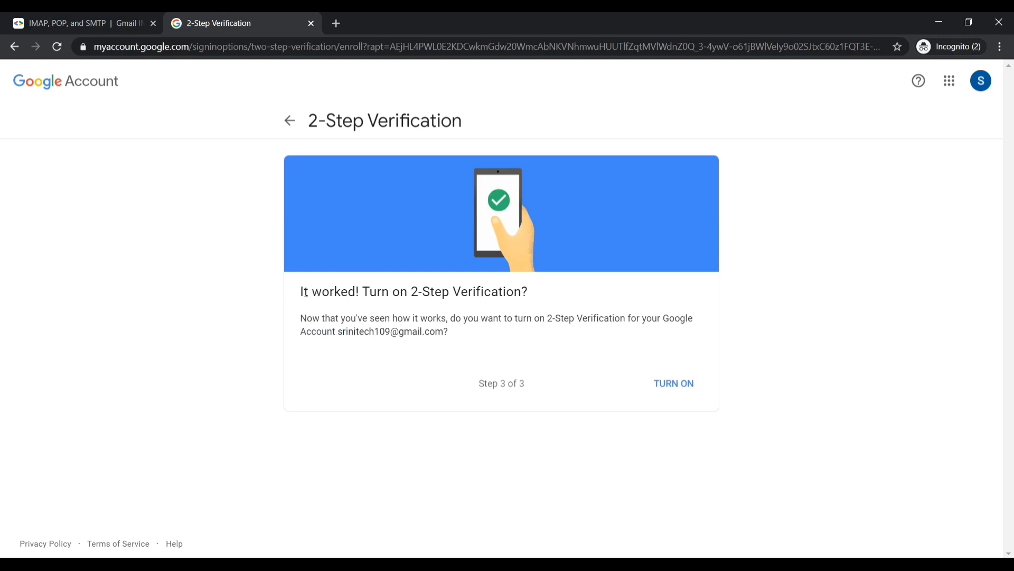
{"action": "left_click_drag", "start_coordinate": [365, 293], "coordinate": [540, 299]}
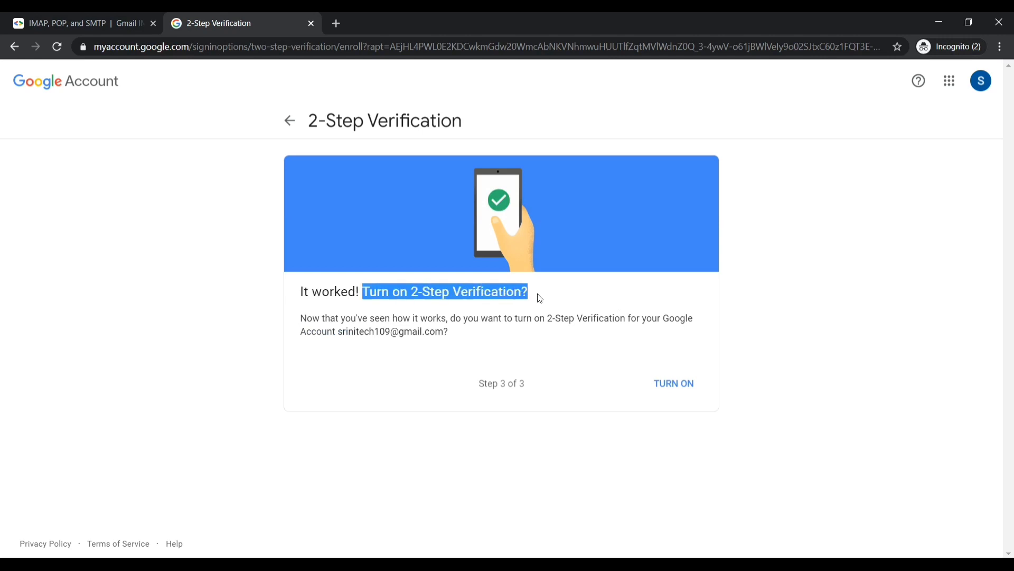
{"action": "left_click", "coordinate": [673, 386]}
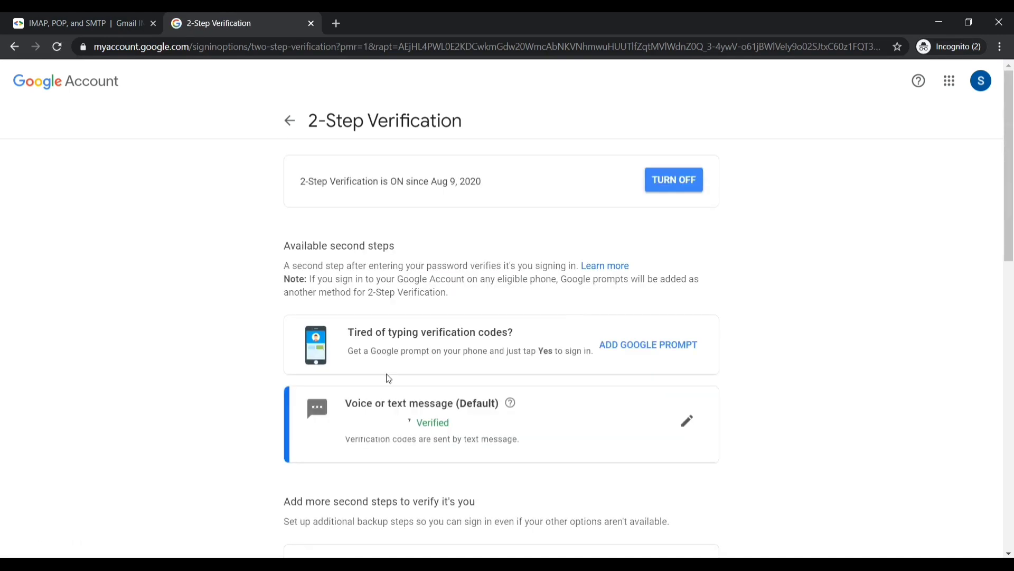
{"action": "left_click_drag", "start_coordinate": [417, 422], "coordinate": [453, 421]}
Return to the Google Account Security page.
{"action": "left_click", "coordinate": [460, 428]}
{"action": "left_click", "coordinate": [290, 121]}
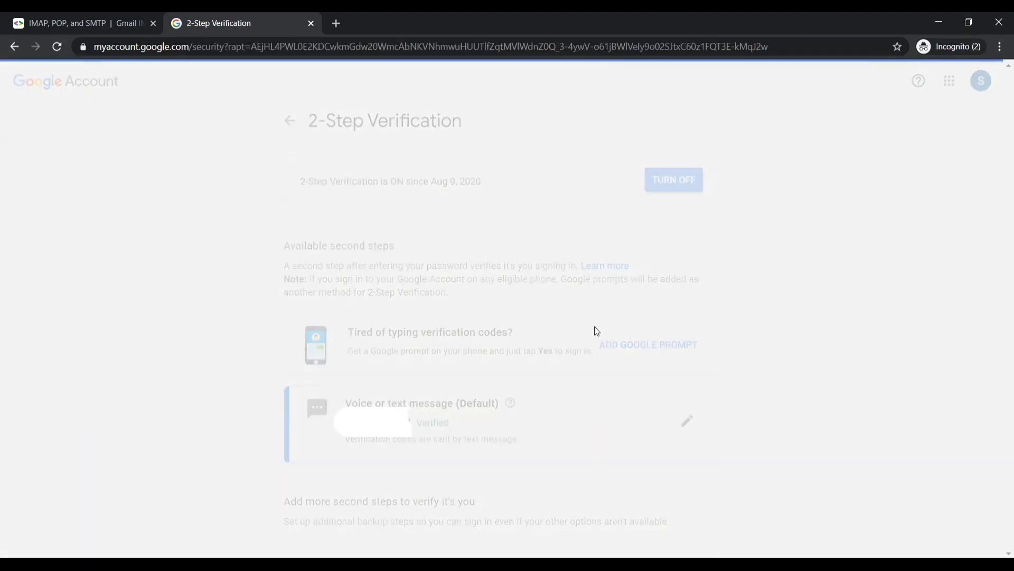
{"action": "scroll", "coordinate": [607, 358], "scroll_direction": "down", "scroll_amount": 2}
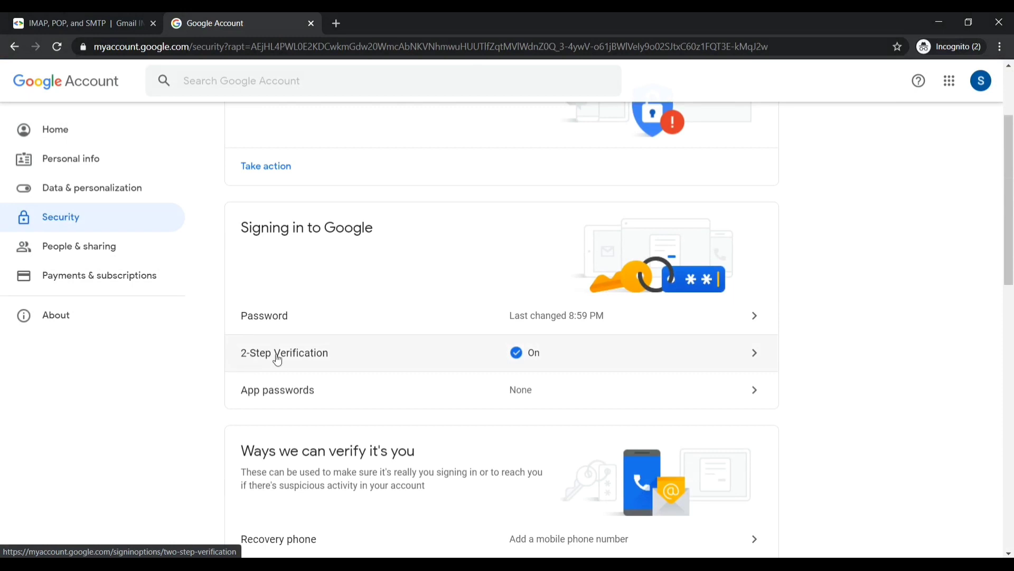
{"action": "scroll", "coordinate": [258, 463], "scroll_direction": "up", "scroll_amount": 1}
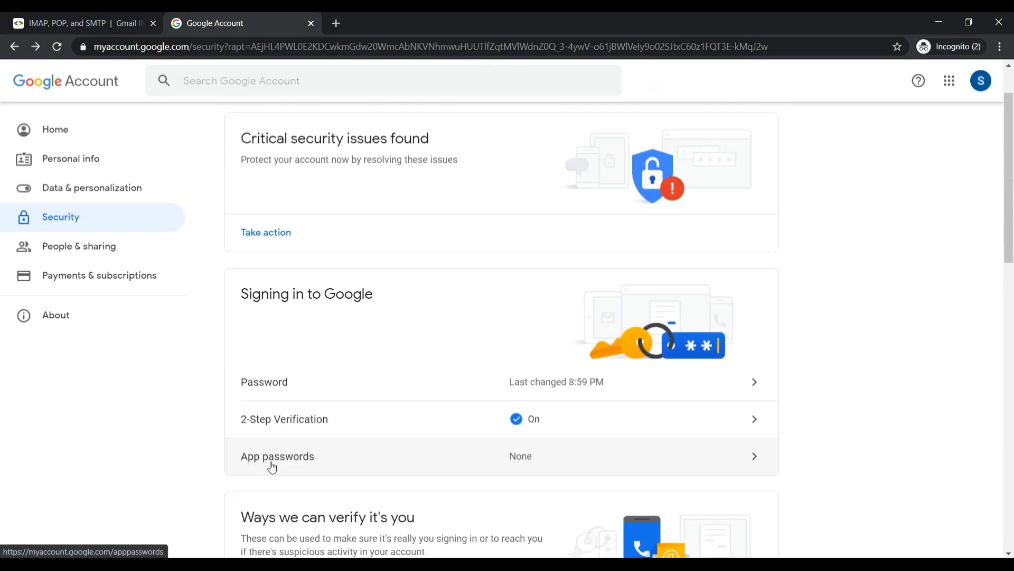
Open App passwords, re-verify with the account password, and note no app passwords exist yet.
{"action": "left_click", "coordinate": [322, 458]}
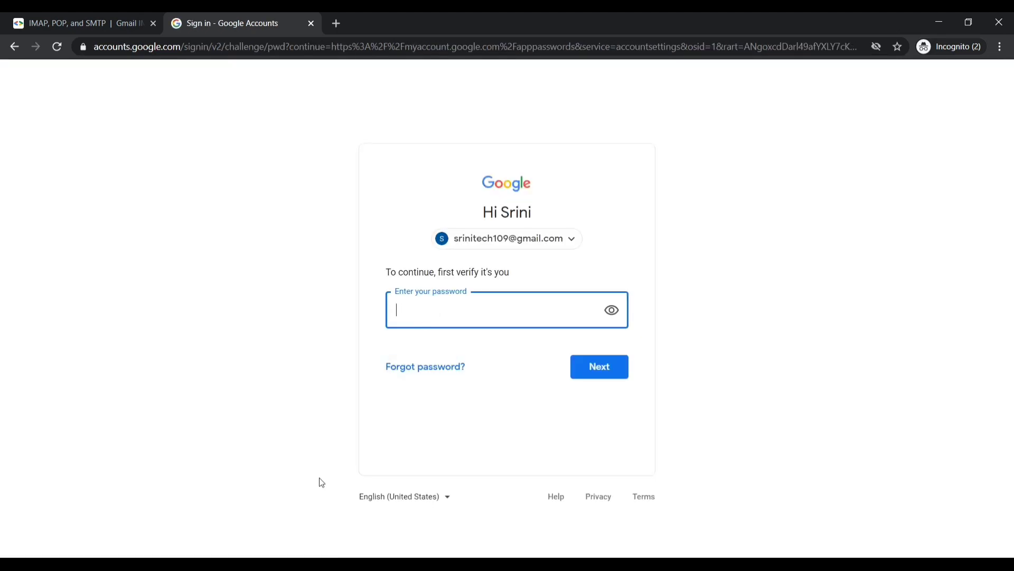
{"action": "type", "text": "••••••••••••••"}
{"action": "key", "text": "Return"}
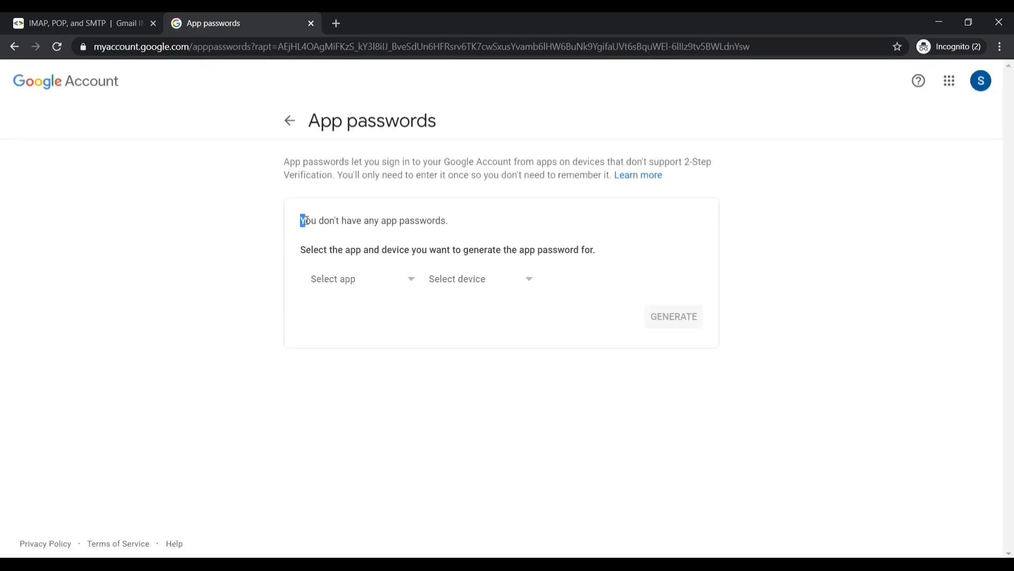
{"action": "left_click_drag", "start_coordinate": [300, 220], "coordinate": [455, 222]}
Choose Mail as the app and Windows Computer as the device for a new app password.
{"action": "left_click", "coordinate": [464, 223]}
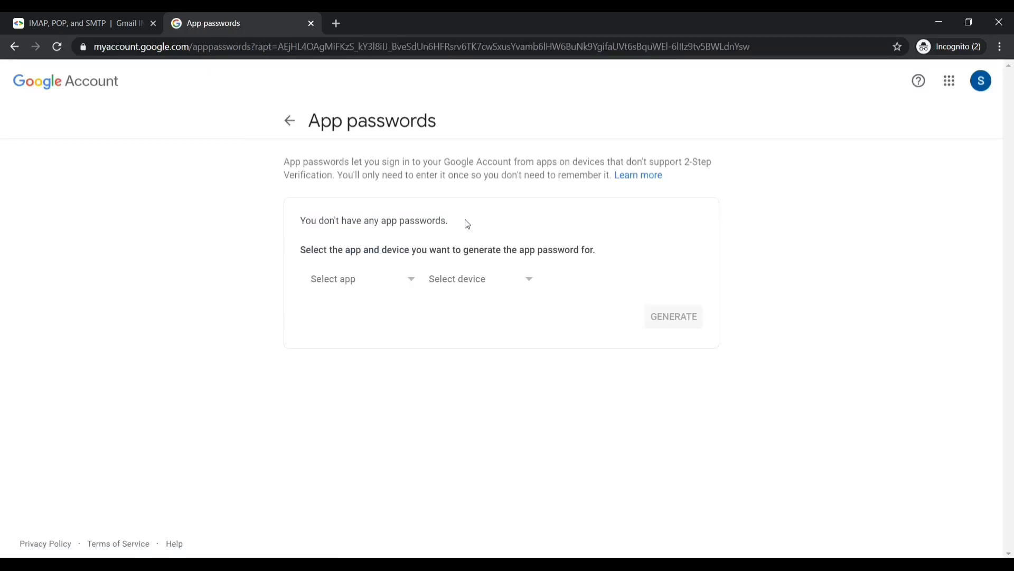
{"action": "triple_click", "coordinate": [341, 222]}
{"action": "left_click_drag", "start_coordinate": [311, 253], "coordinate": [604, 252]}
{"action": "left_click", "coordinate": [446, 255]}
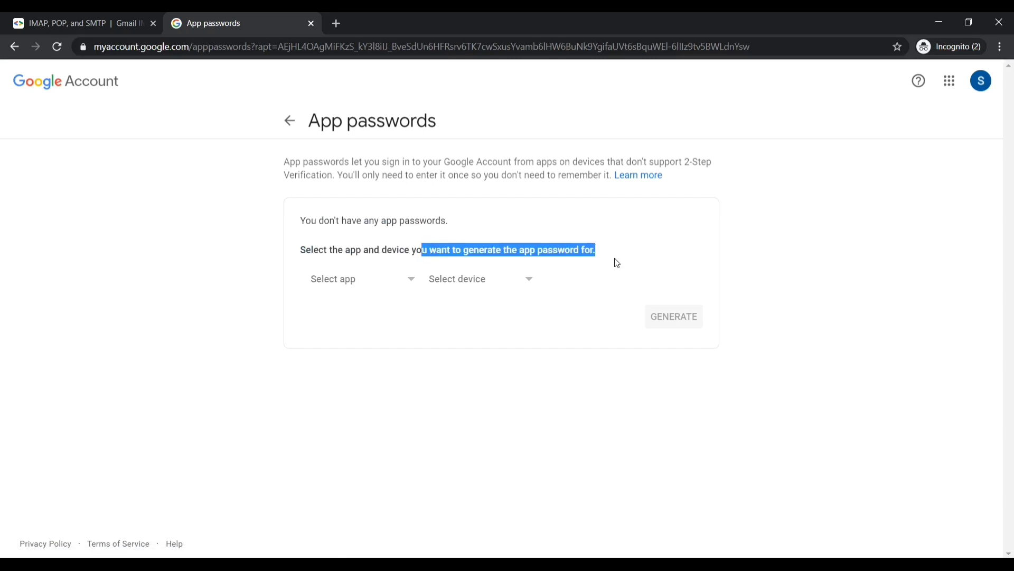
{"action": "left_click", "coordinate": [511, 273]}
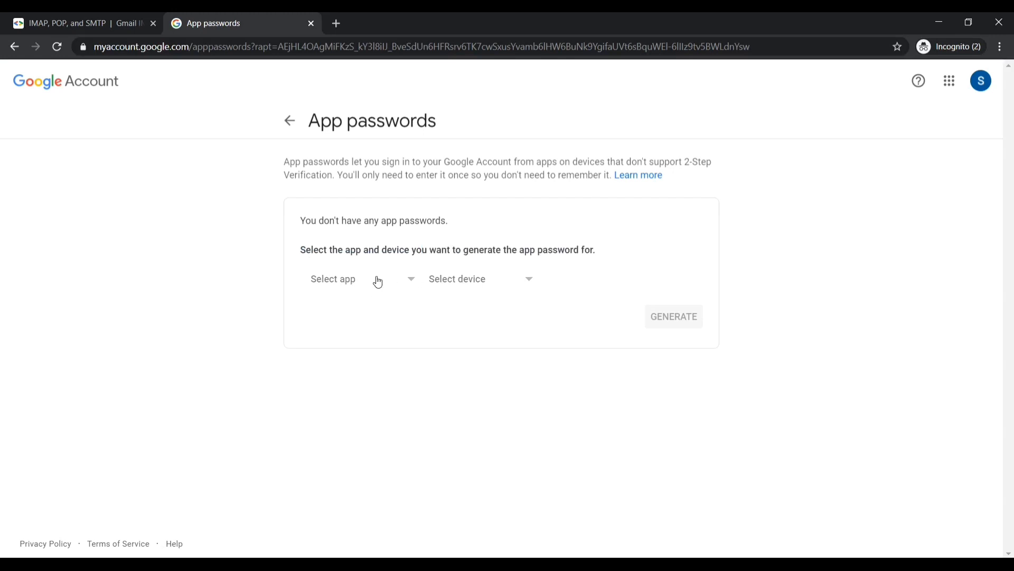
{"action": "left_click", "coordinate": [376, 278]}
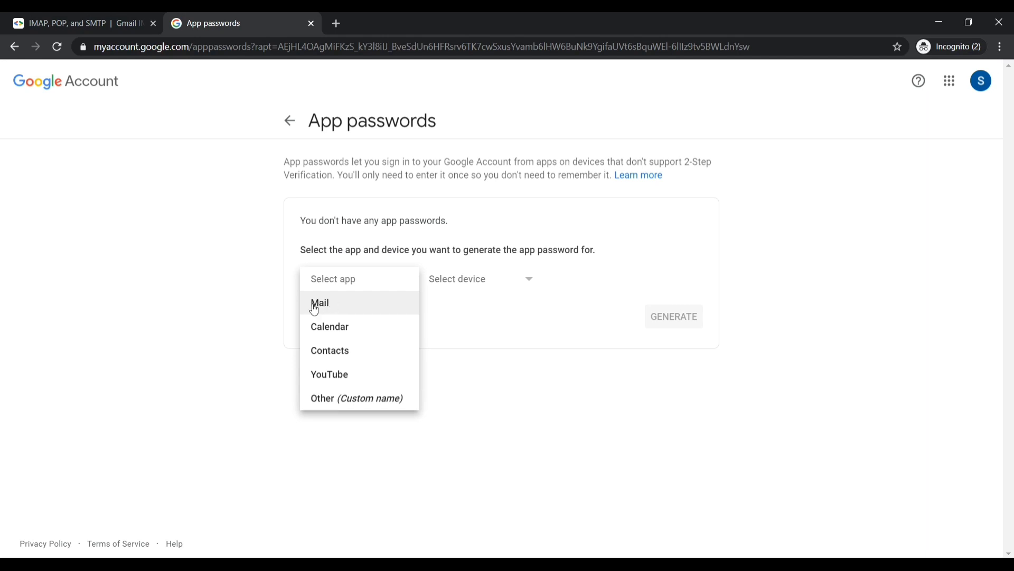
{"action": "left_click", "coordinate": [346, 306]}
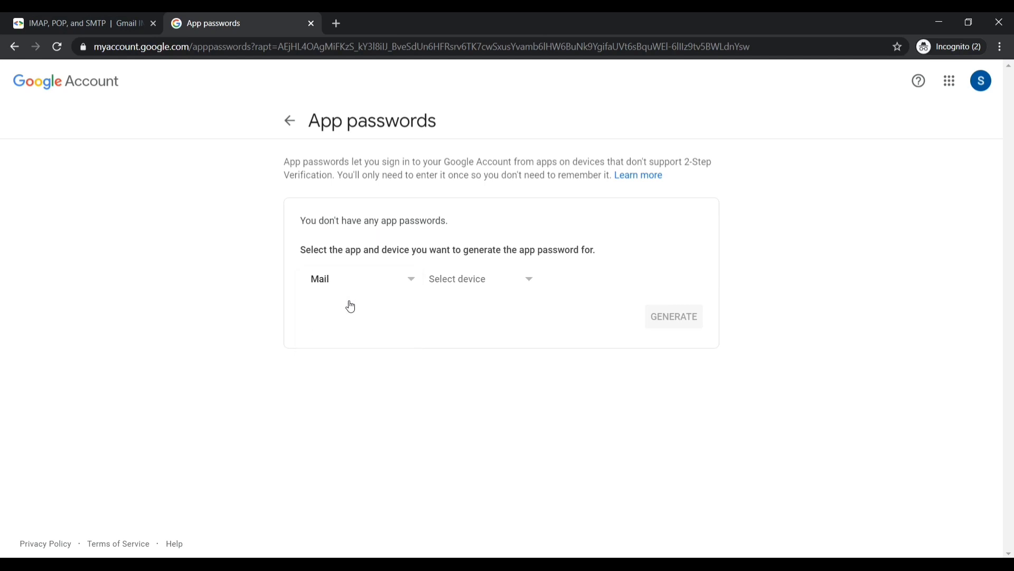
{"action": "left_click", "coordinate": [504, 286]}
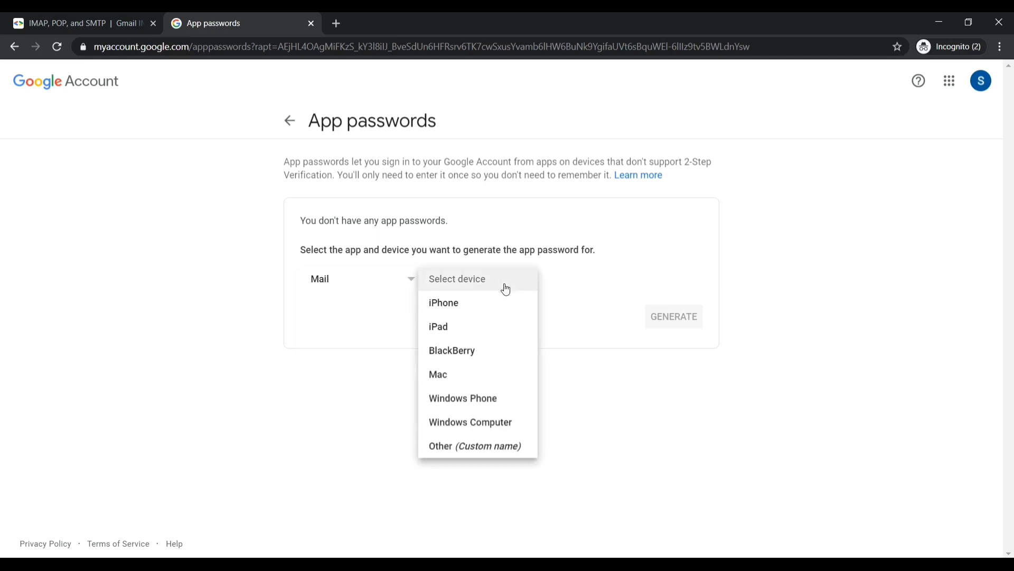
{"action": "left_click", "coordinate": [508, 424]}
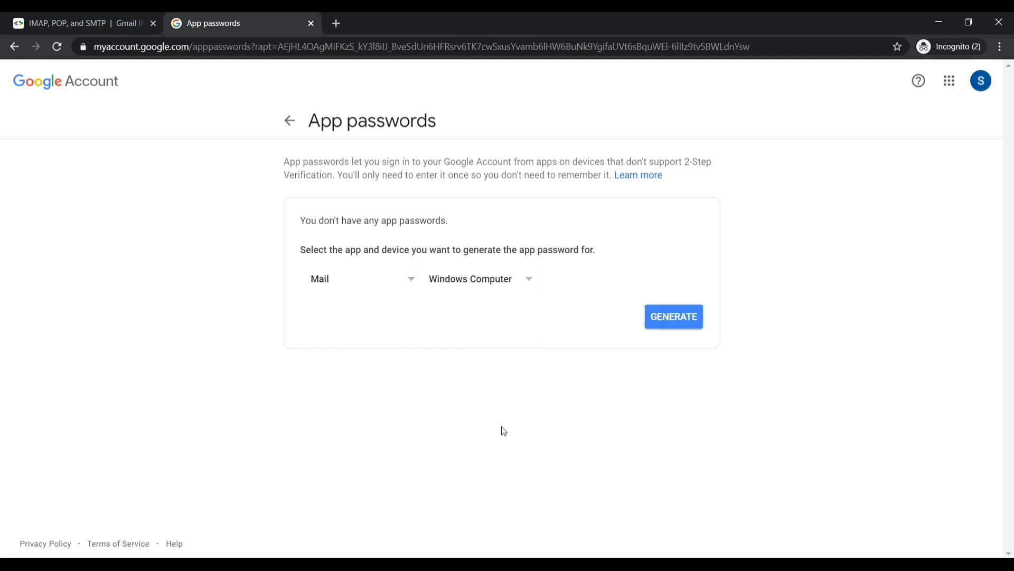
Generate the app password and select it for copying.
{"action": "left_click", "coordinate": [678, 319]}
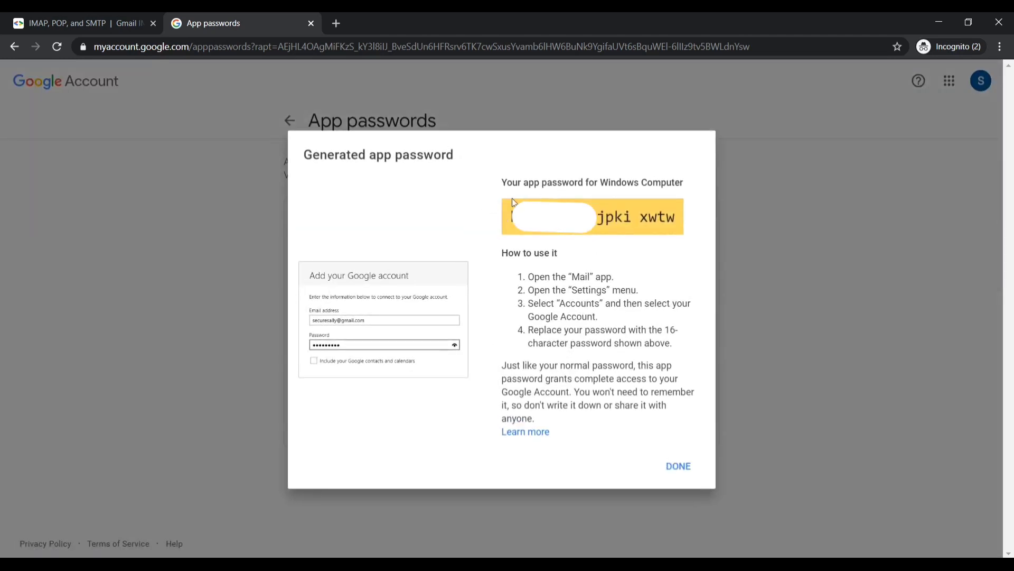
{"action": "left_click_drag", "start_coordinate": [512, 217], "coordinate": [650, 217]}
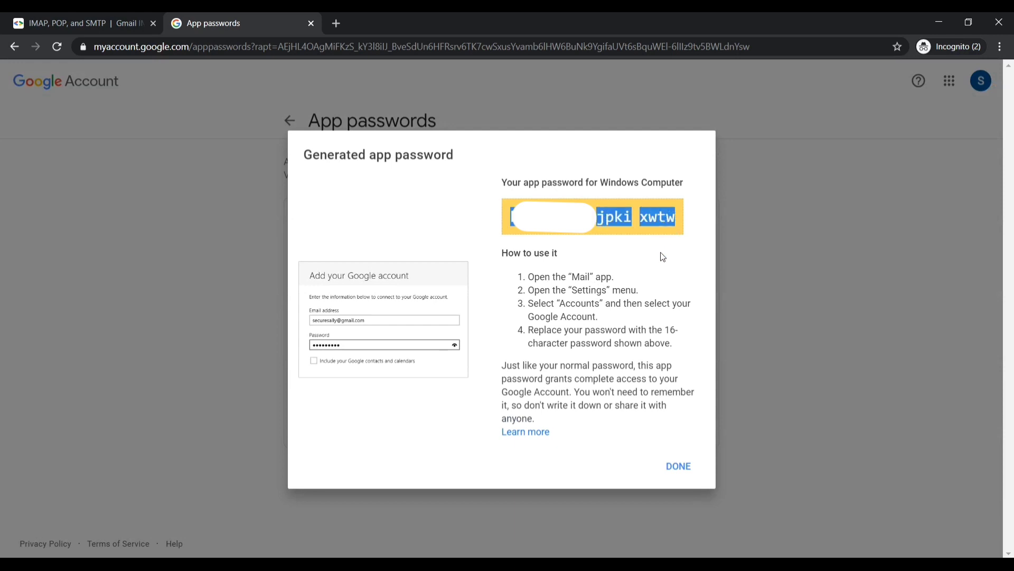
{"action": "key", "text": "alt+Tab"}
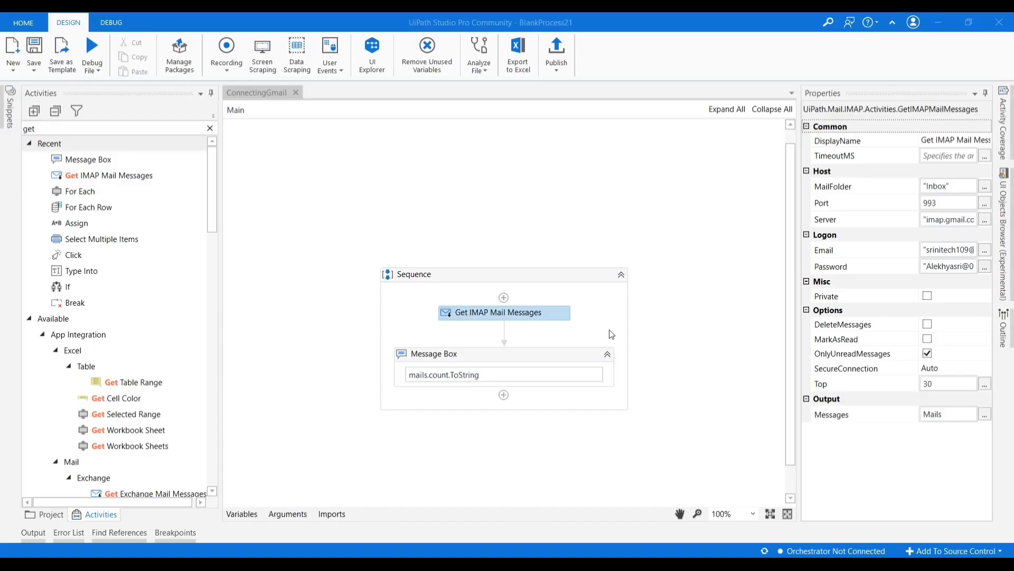
Replace the Get IMAP Mail Messages Password value with the pasted app password, quoted.
{"action": "left_click", "coordinate": [985, 267]}
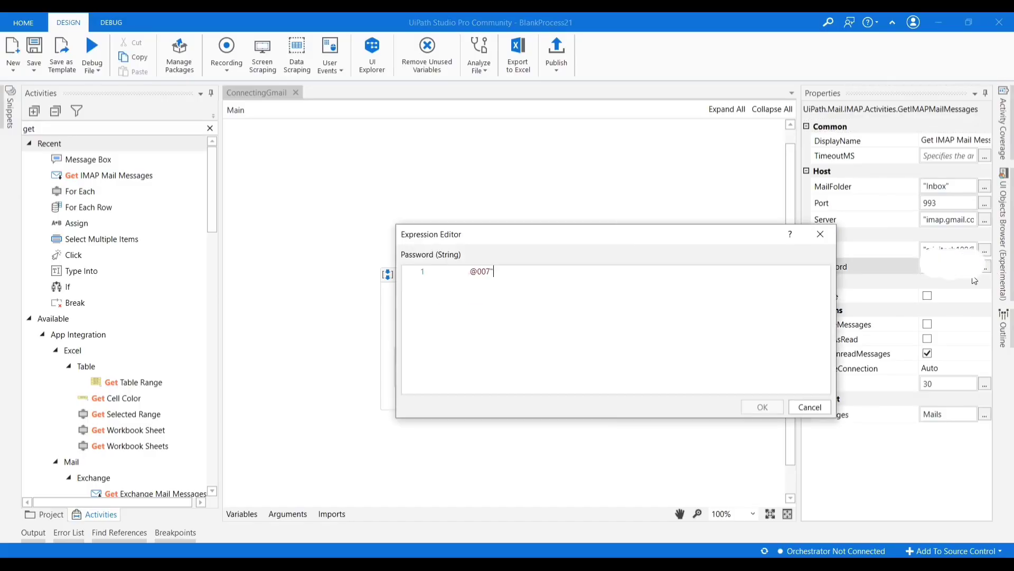
{"action": "type", "text": "\""}
{"action": "key", "text": "ctrl+v"}
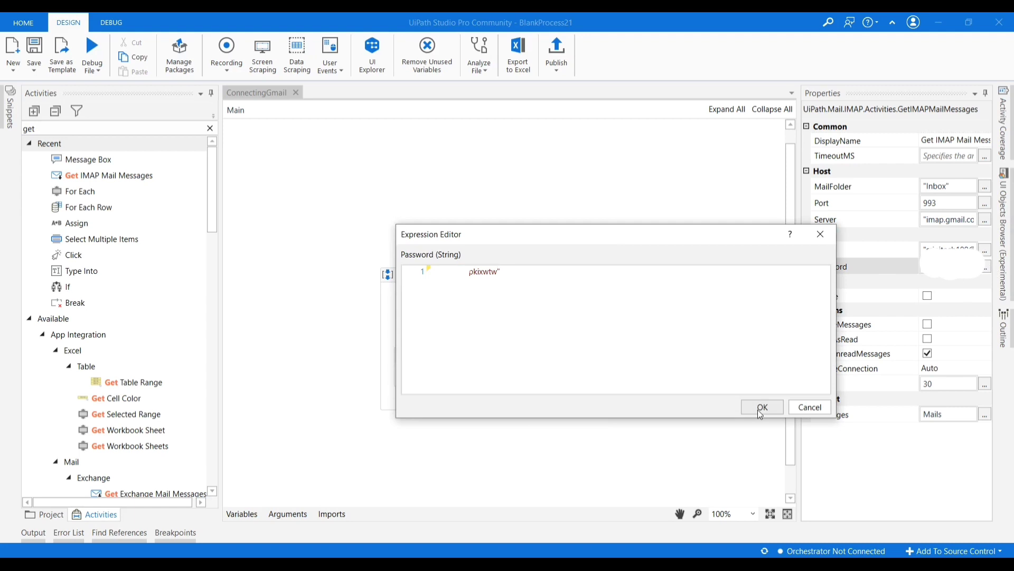
{"action": "left_click", "coordinate": [761, 410]}
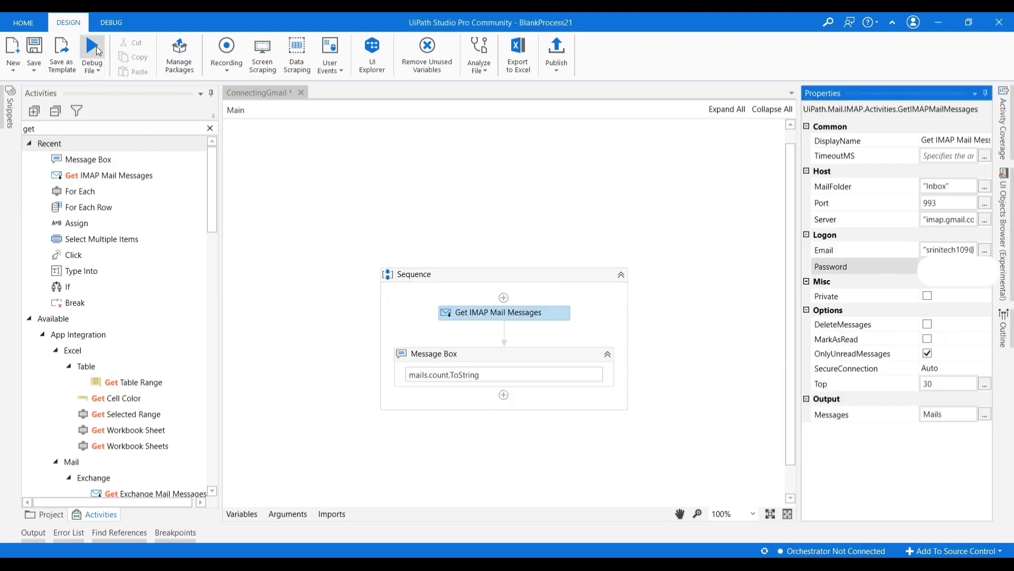
Debug-run the workflow, move the mail-count message box aside, and bring the Gmail inbox forward.
{"action": "left_click", "coordinate": [98, 52]}
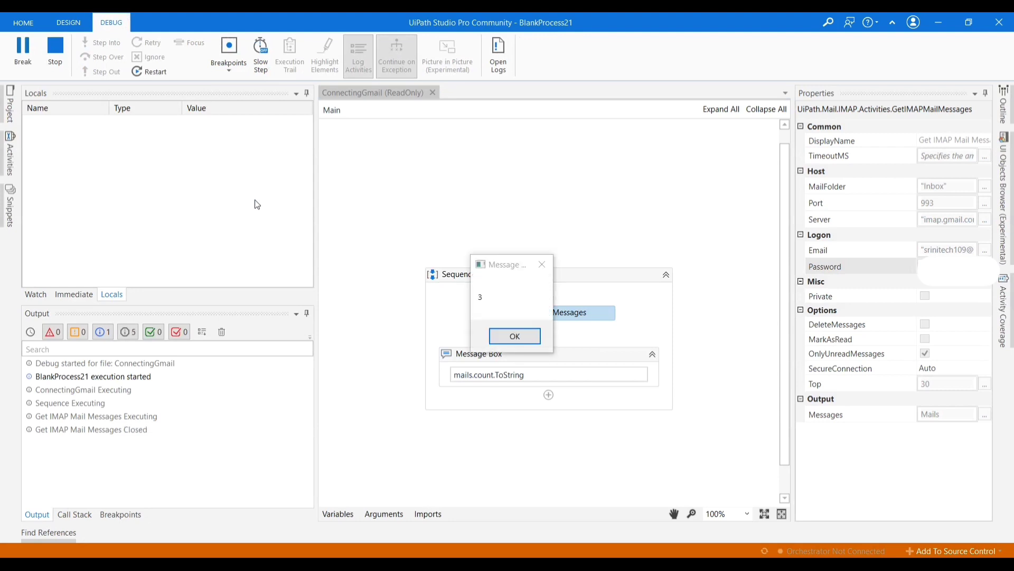
{"action": "left_click_drag", "start_coordinate": [479, 275], "coordinate": [368, 243]}
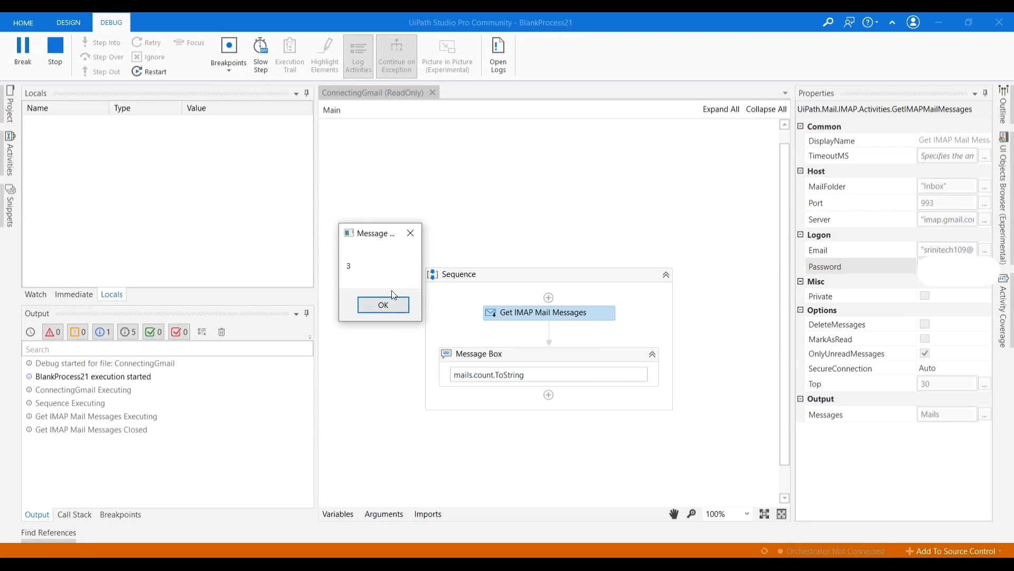
{"action": "left_click", "coordinate": [474, 565]}
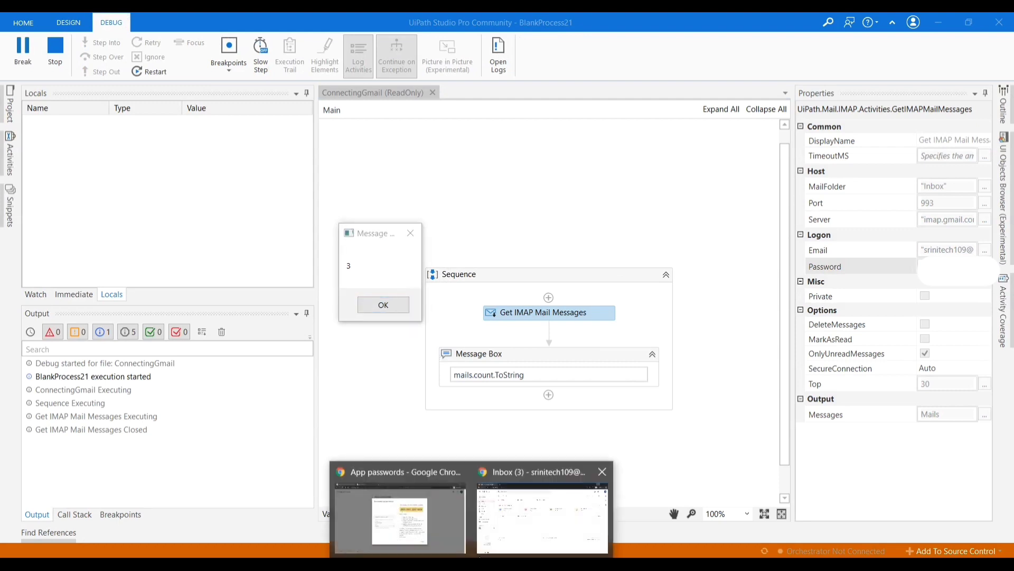
{"action": "left_click", "coordinate": [531, 525]}
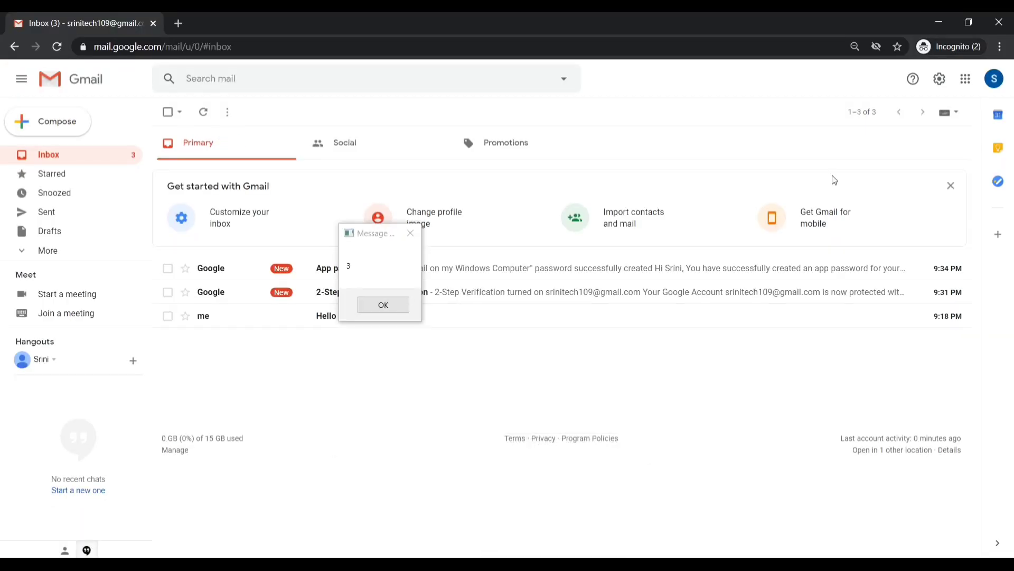
Position the count-3 message box beside the Gmail inbox's three listed messages.
{"action": "left_click_drag", "start_coordinate": [376, 236], "coordinate": [687, 382]}
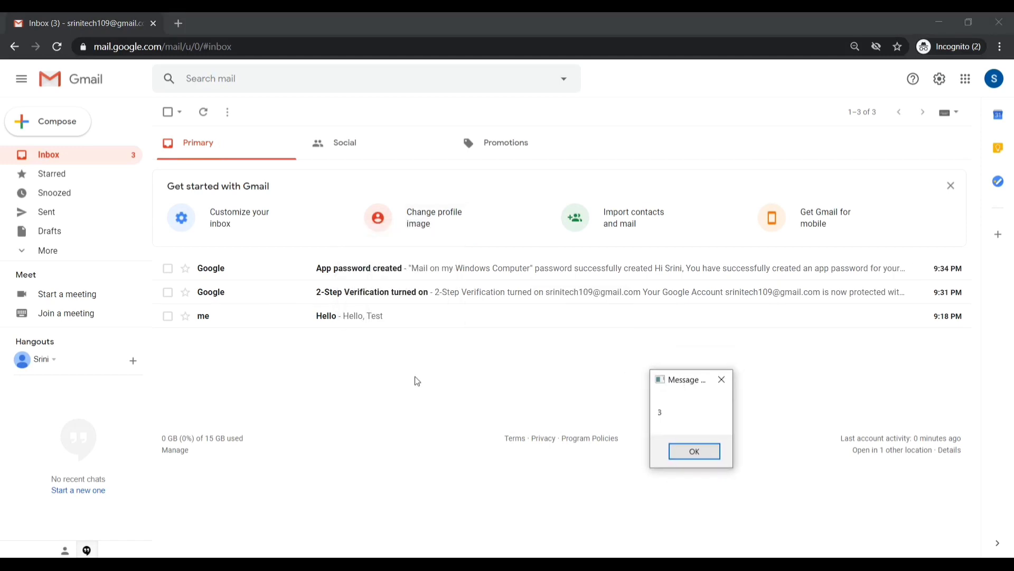